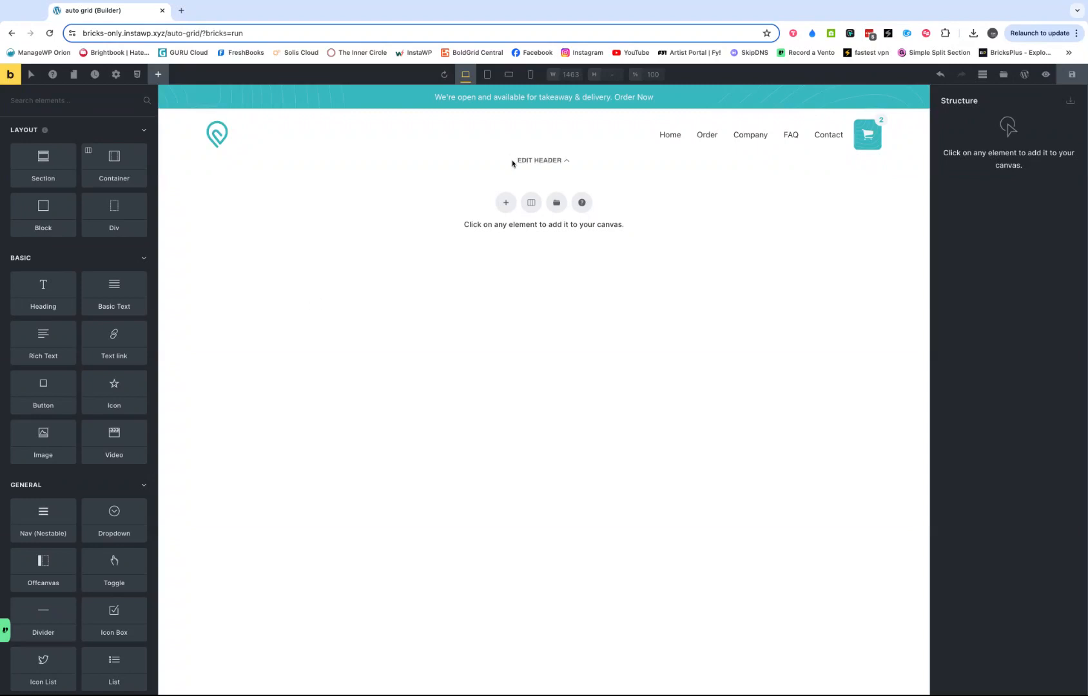
# - Add a section to the empty page and insert a Block element inside its container
pyautogui.click(506, 203)
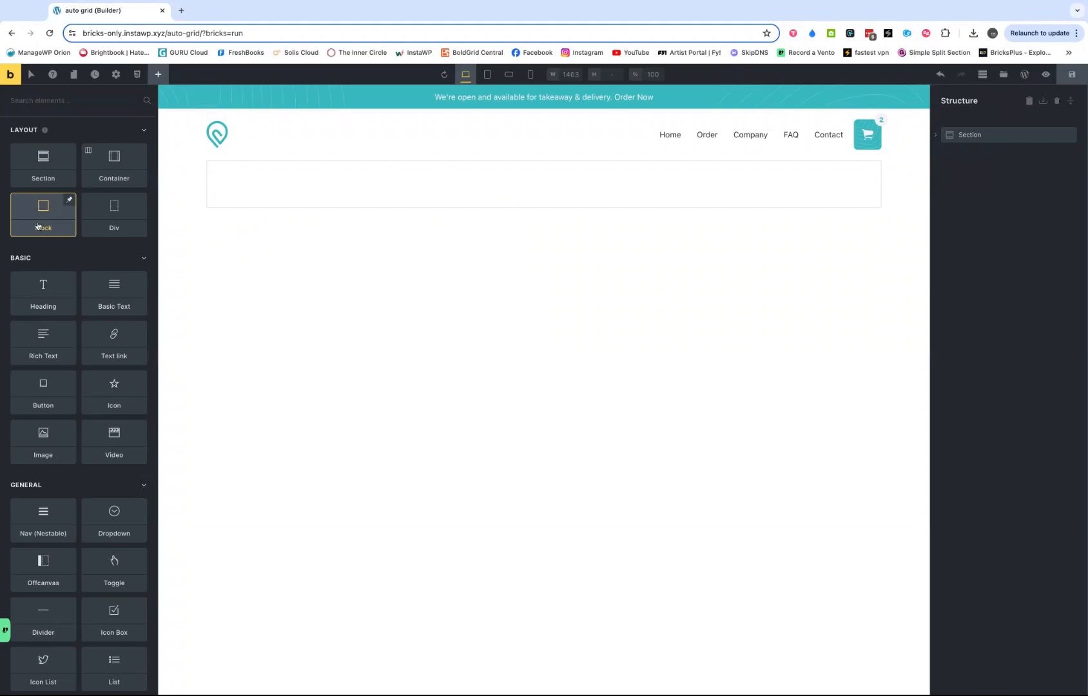
pyautogui.click(935, 135)
pyautogui.click(980, 152)
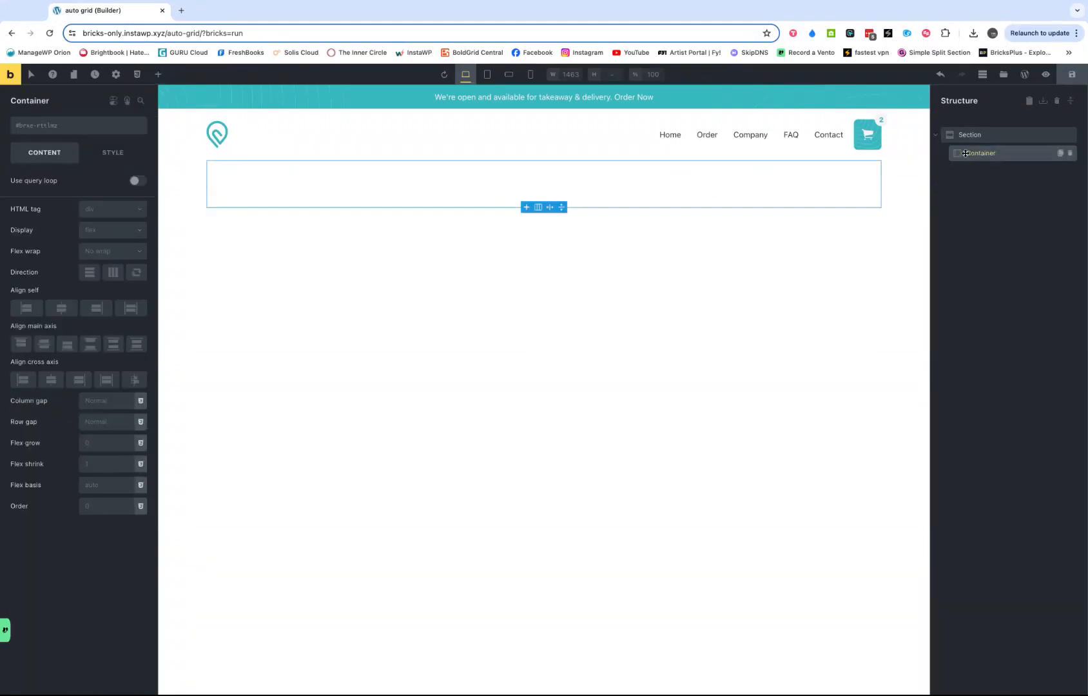
pyautogui.click(158, 74)
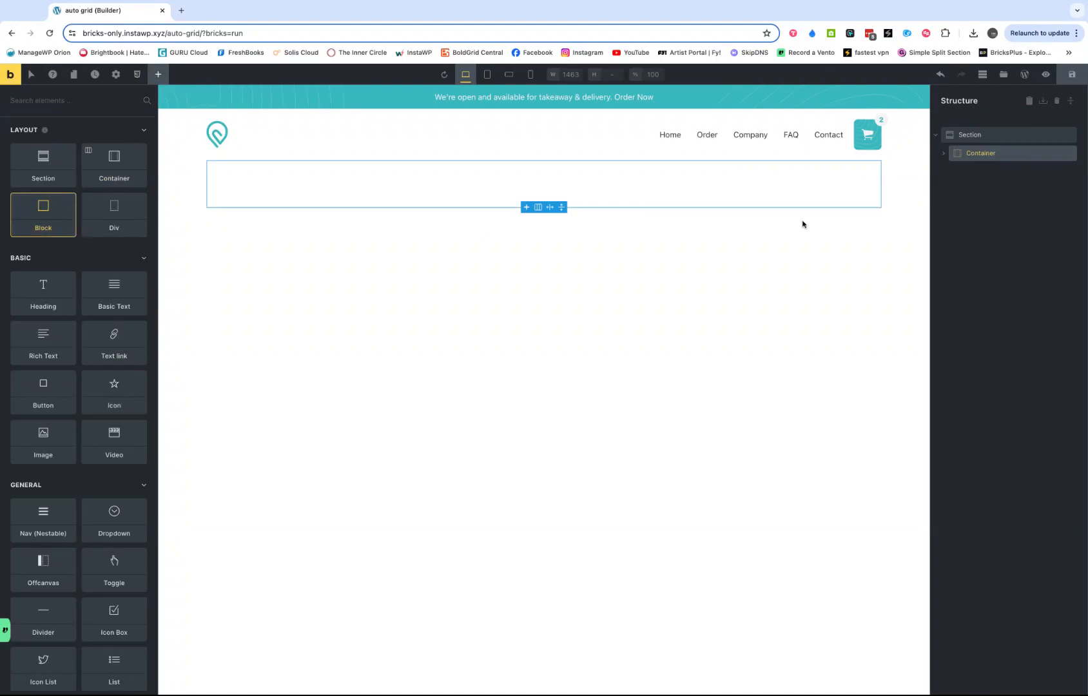
# - Add Heading, Image and Basic Text elements inside the block and move the image above the heading
pyautogui.click(943, 157)
pyautogui.click(975, 170)
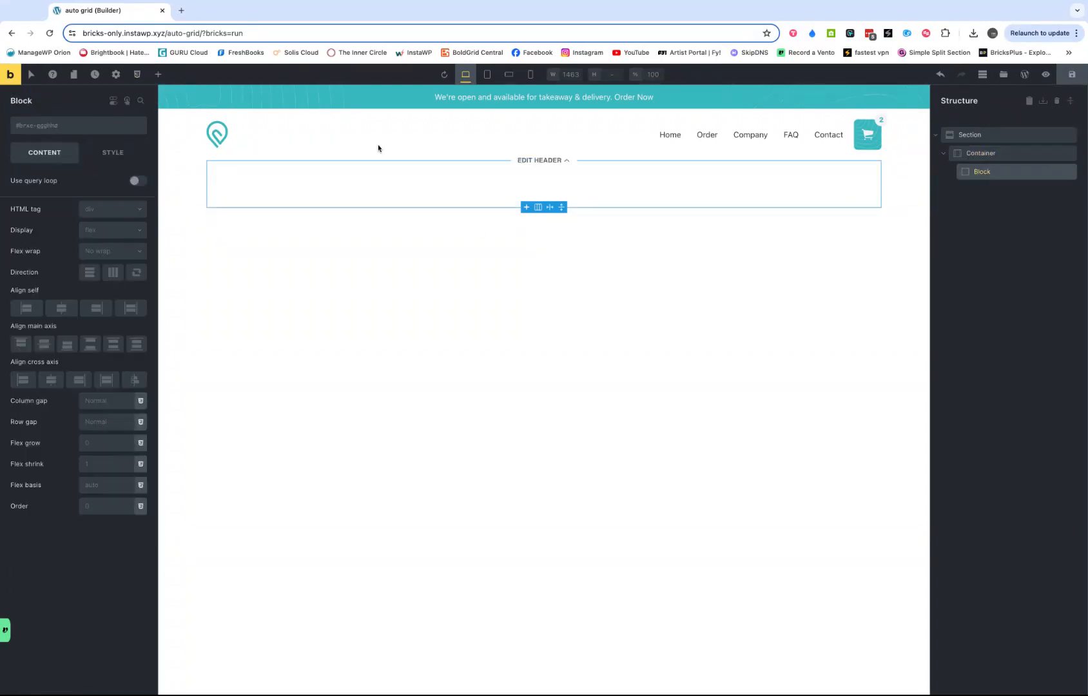
pyautogui.click(158, 75)
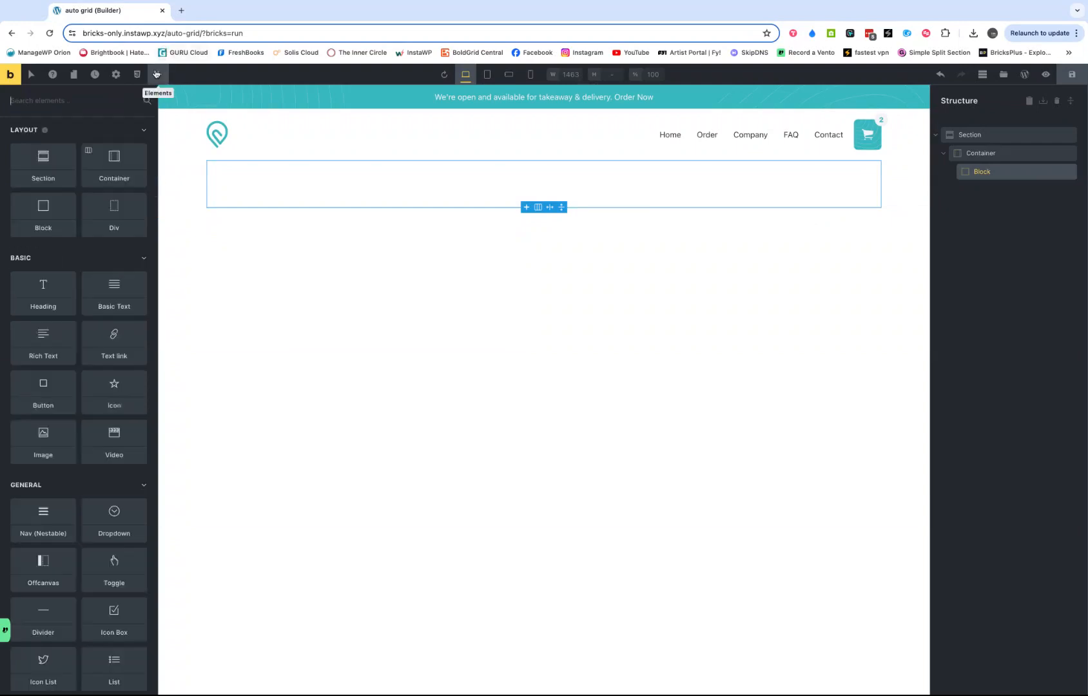
pyautogui.click(43, 294)
pyautogui.click(114, 298)
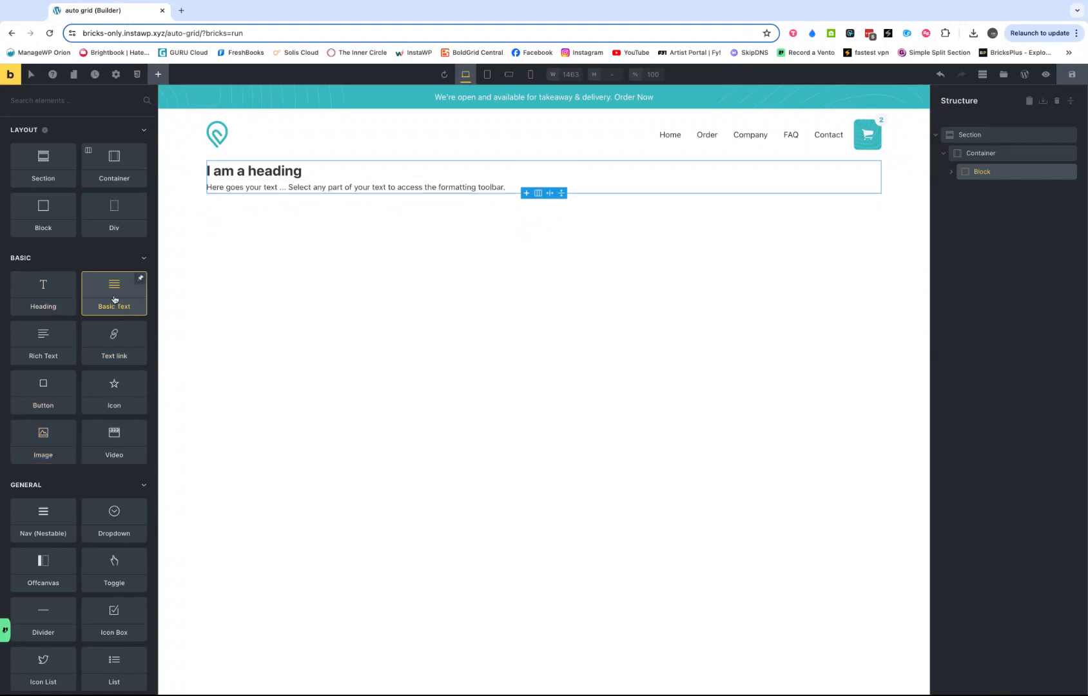
pyautogui.click(951, 173)
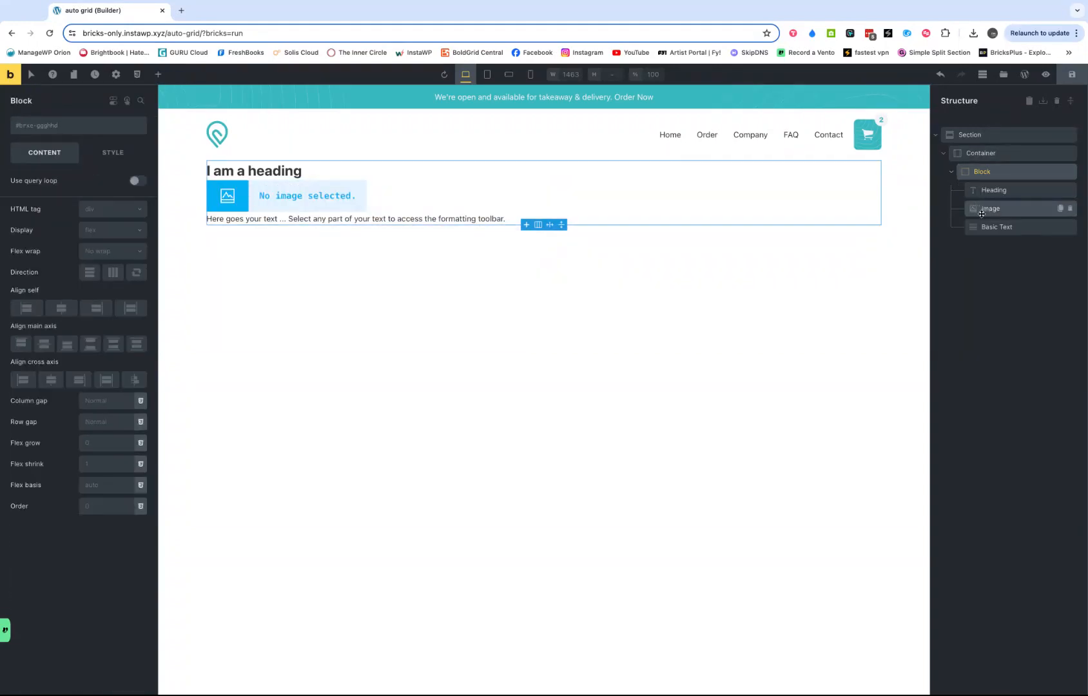
pyautogui.moveTo(981, 211); pyautogui.dragTo(983, 187)
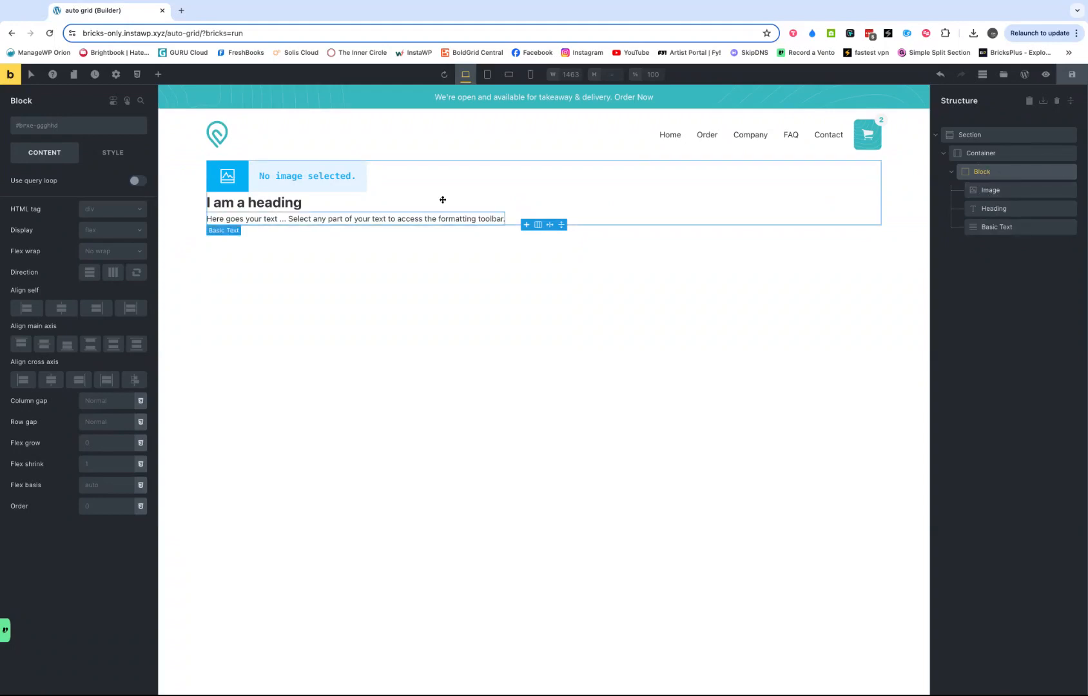
# - Enable the query loop on the block and set its query type to Posts
pyautogui.click(137, 181)
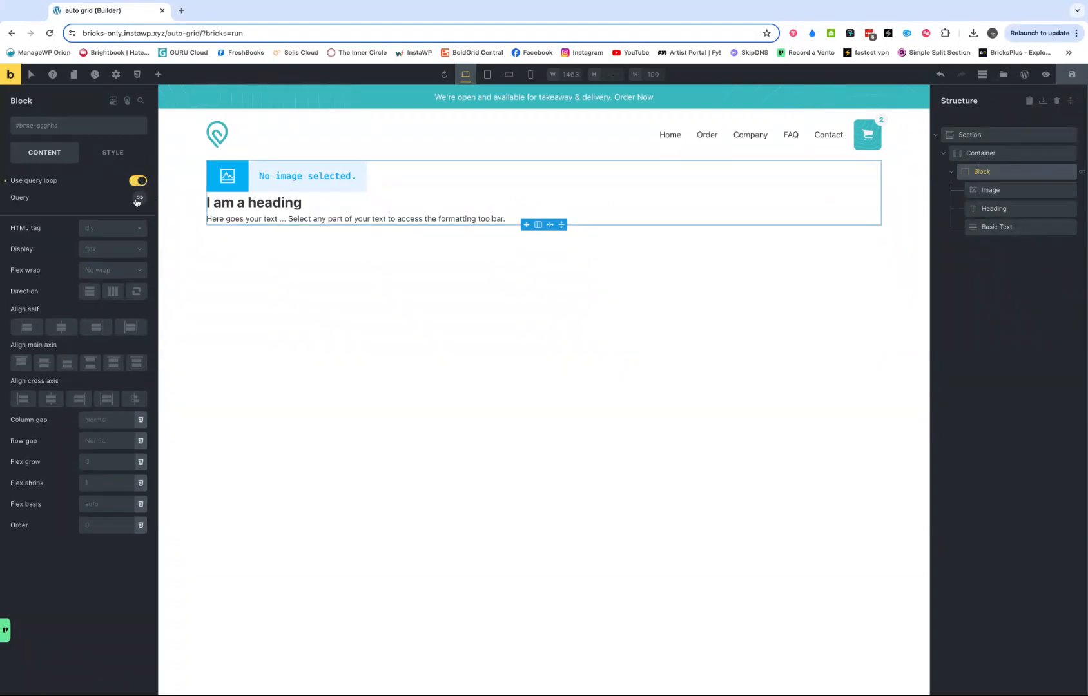
pyautogui.click(139, 198)
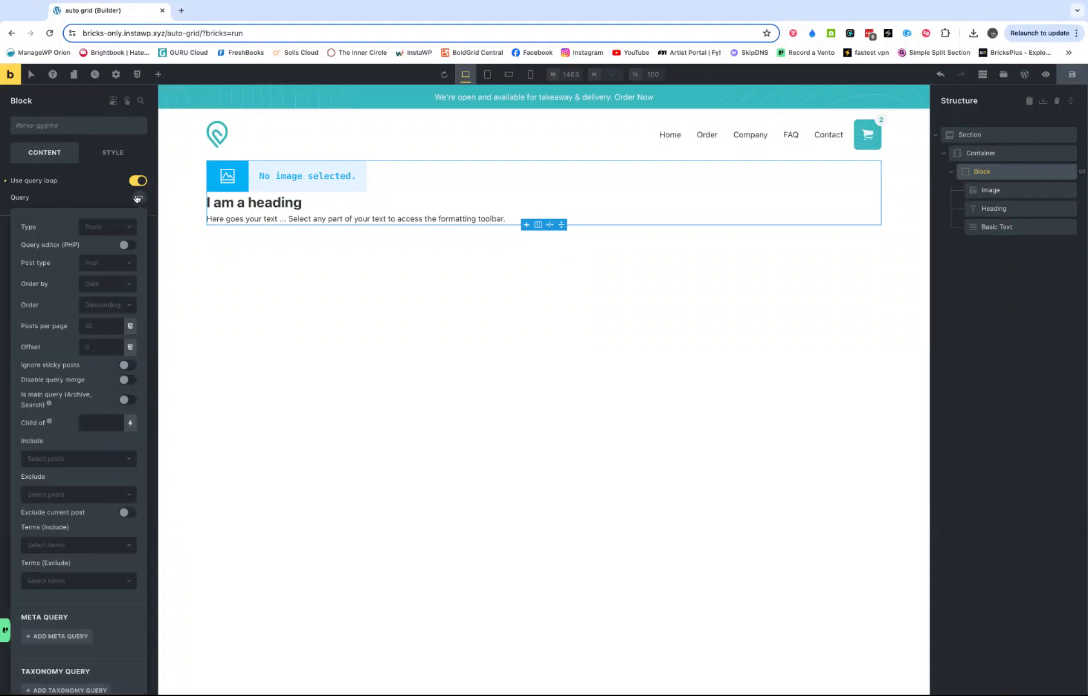
pyautogui.click(100, 231)
pyautogui.click(93, 244)
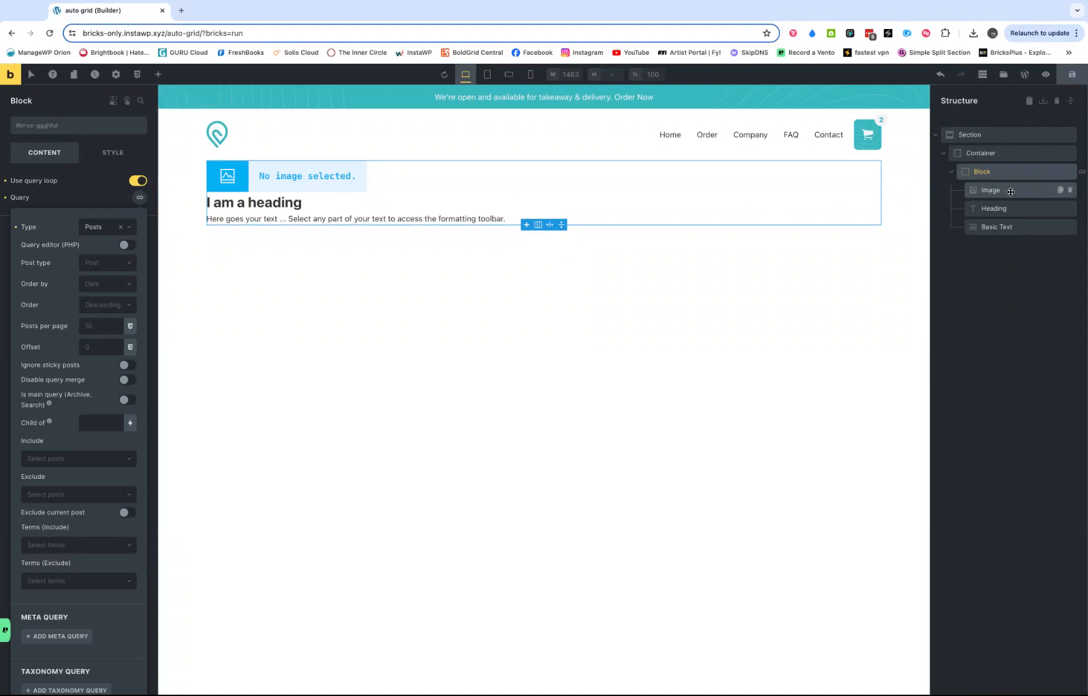
# - Set the image element's source to the Featured image dynamic data tag
pyautogui.click(1009, 190)
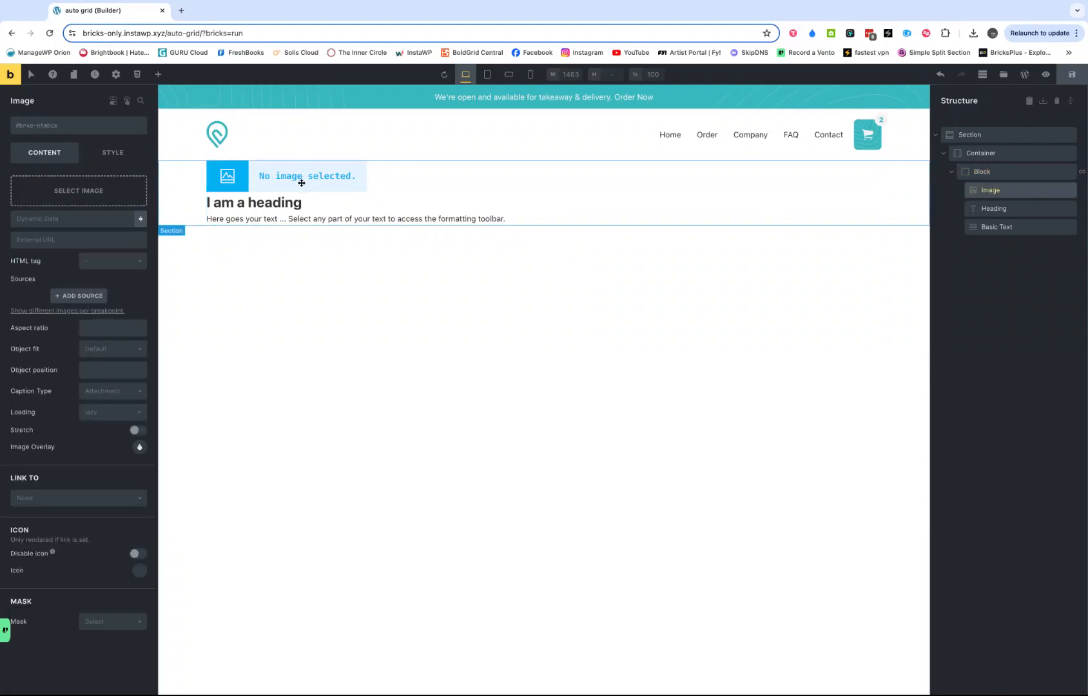
pyautogui.click(141, 219)
pyautogui.scroll(-2, 84, 352)
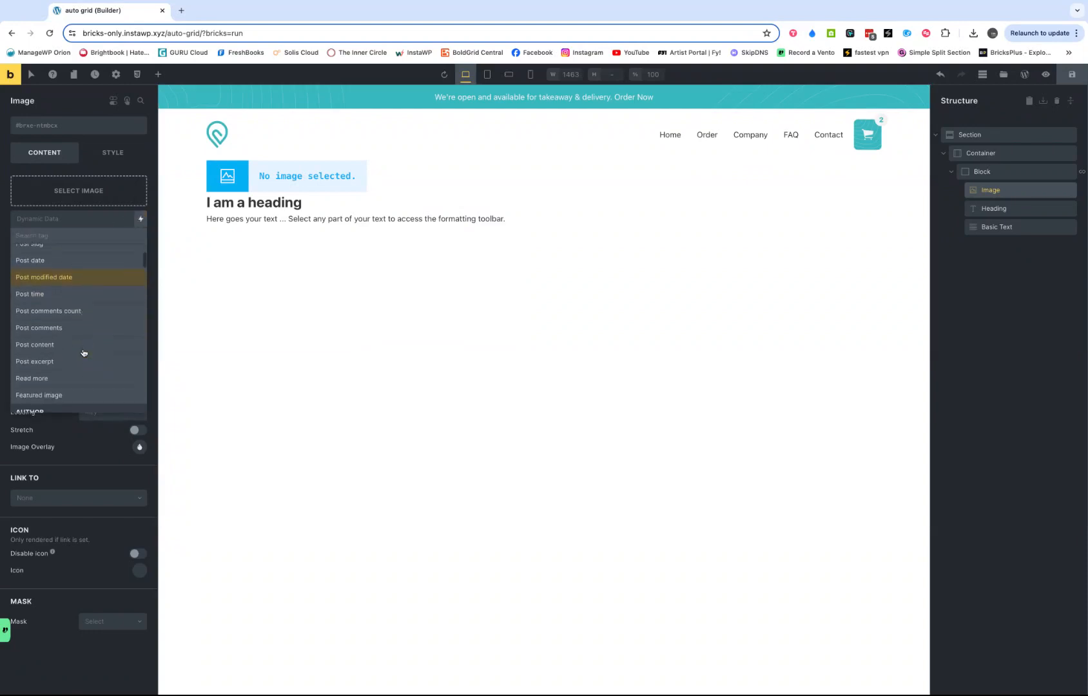
pyautogui.scroll(-1, 71, 364)
pyautogui.click(62, 366)
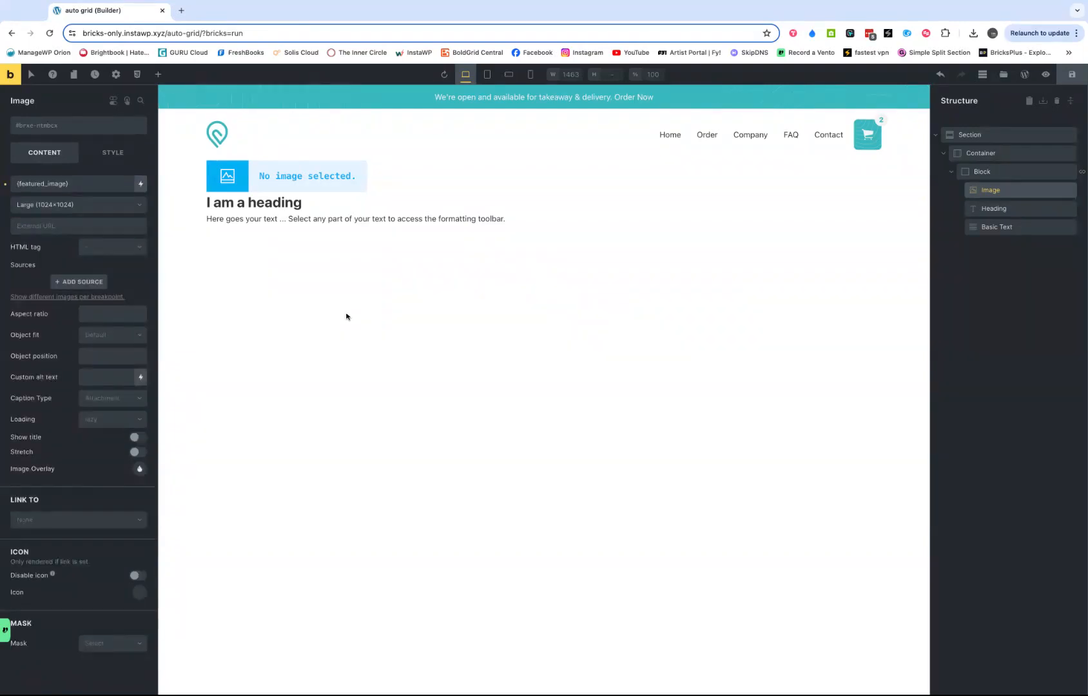
# - Replace the heading's placeholder text with the Post title dynamic data tag
pyautogui.click(1007, 210)
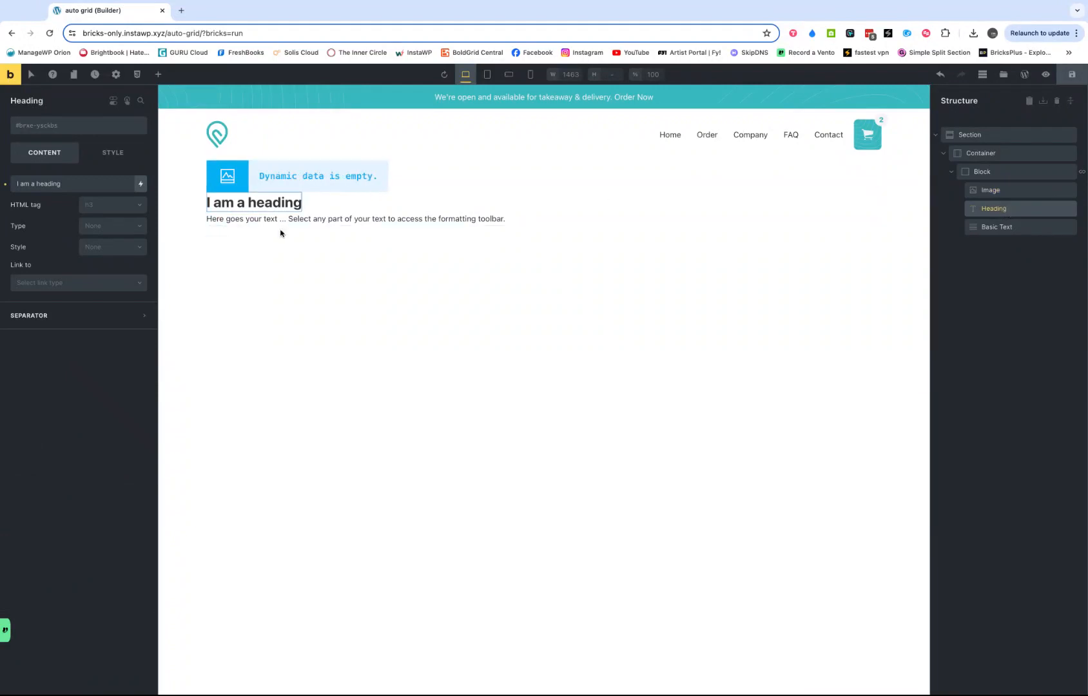
pyautogui.doubleClick(76, 183)
pyautogui.tripleClick(76, 184)
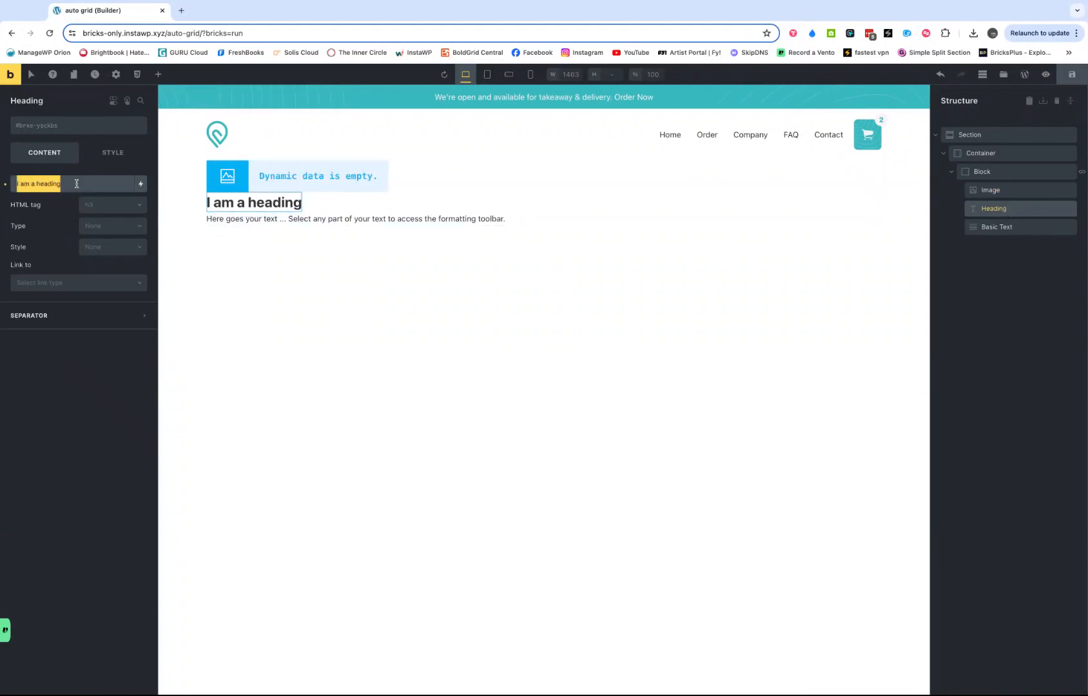
pyautogui.press('BackSpace')
pyautogui.click(139, 186)
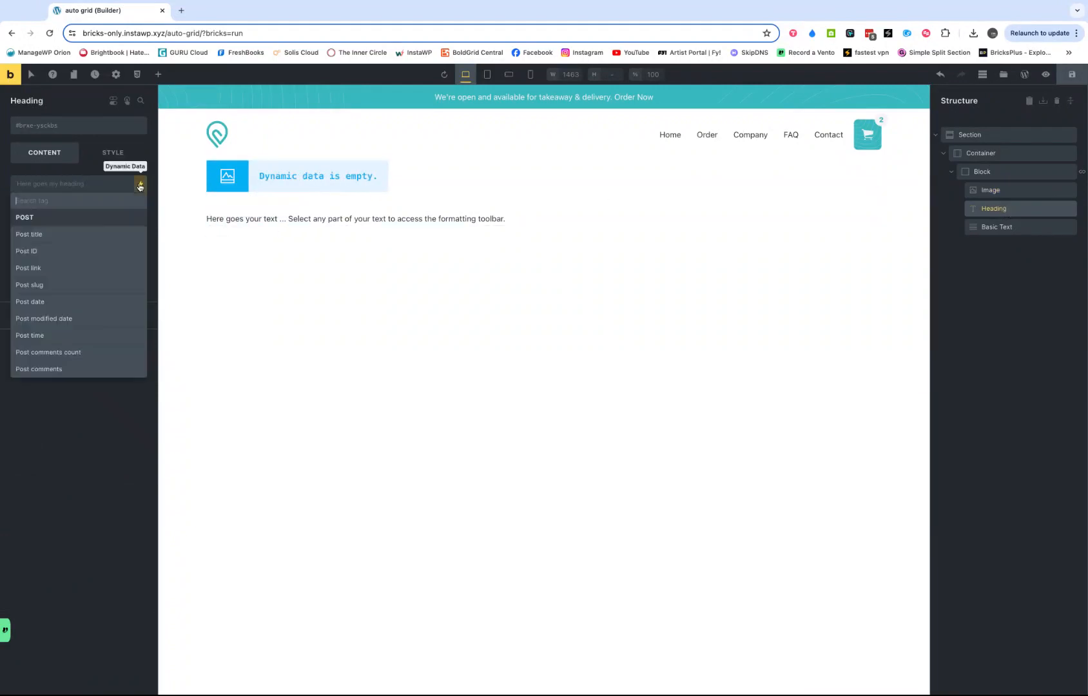
pyautogui.click(78, 236)
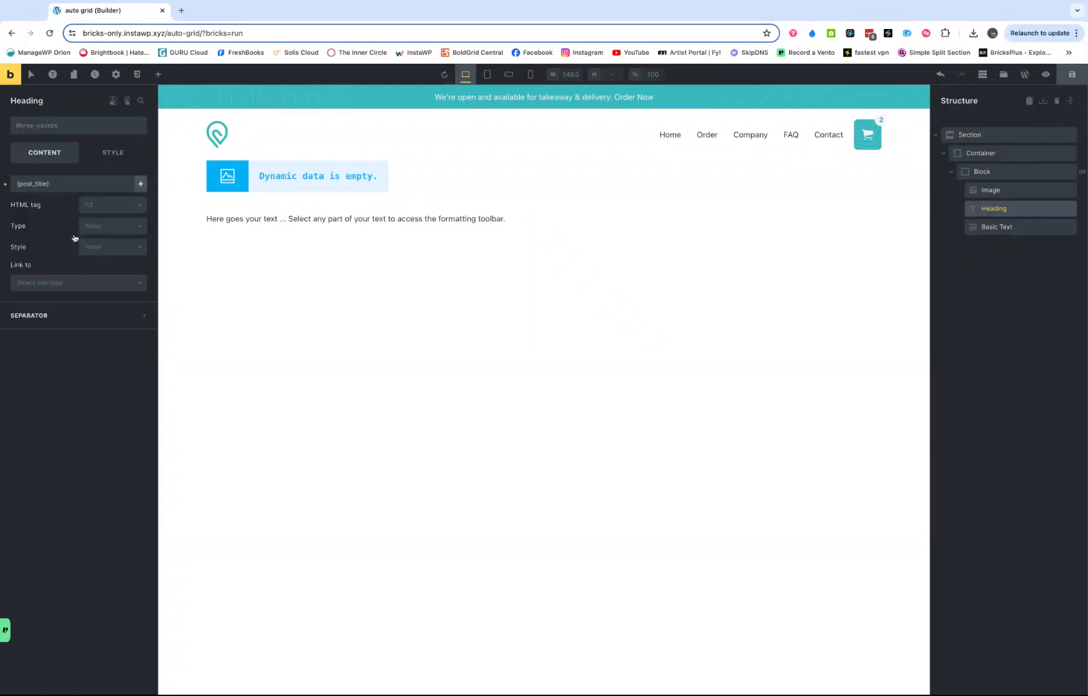
# - Replace the basic text element's placeholder content with the Post excerpt dynamic data tag
pyautogui.click(245, 222)
pyautogui.tripleClick(107, 185)
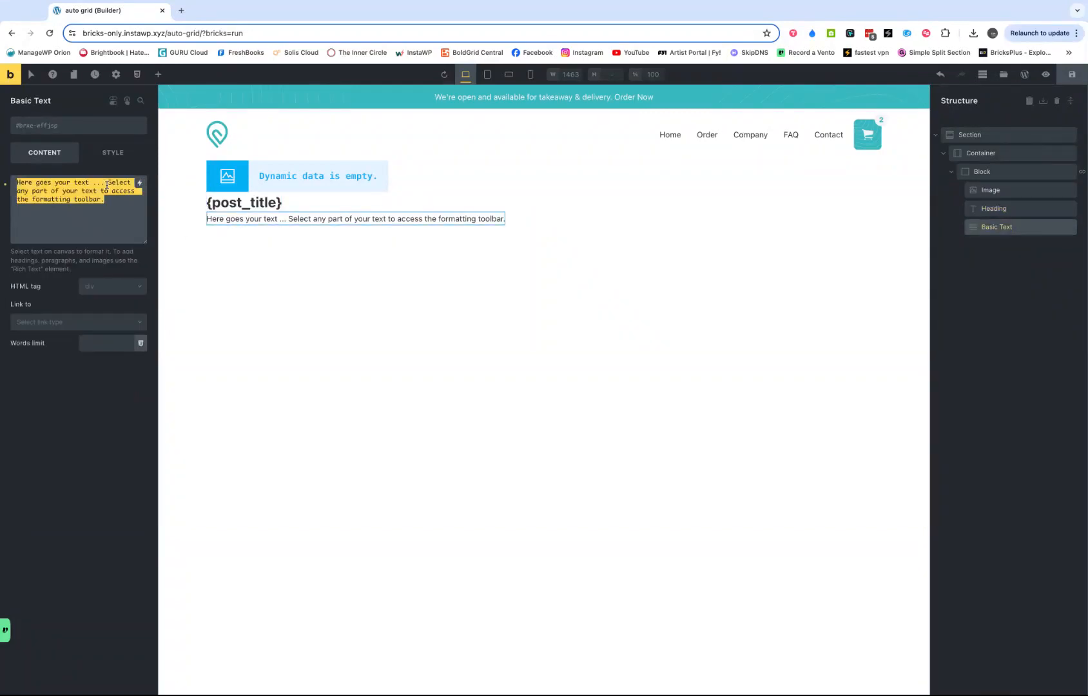
pyautogui.press('BackSpace')
pyautogui.click(139, 184)
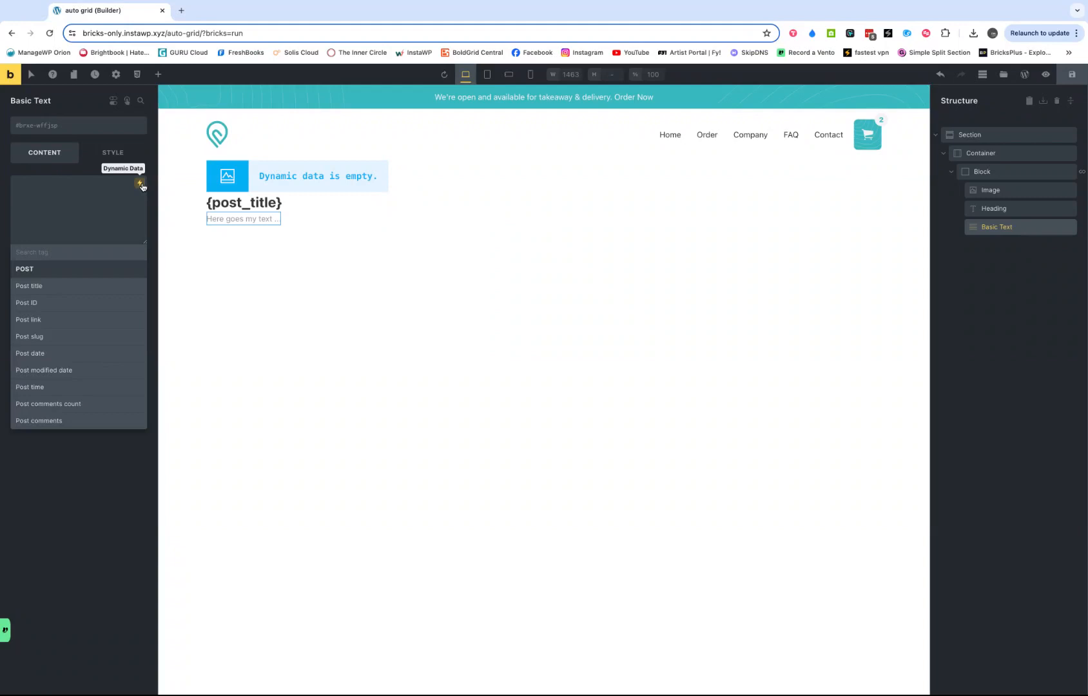
pyautogui.write('ex')
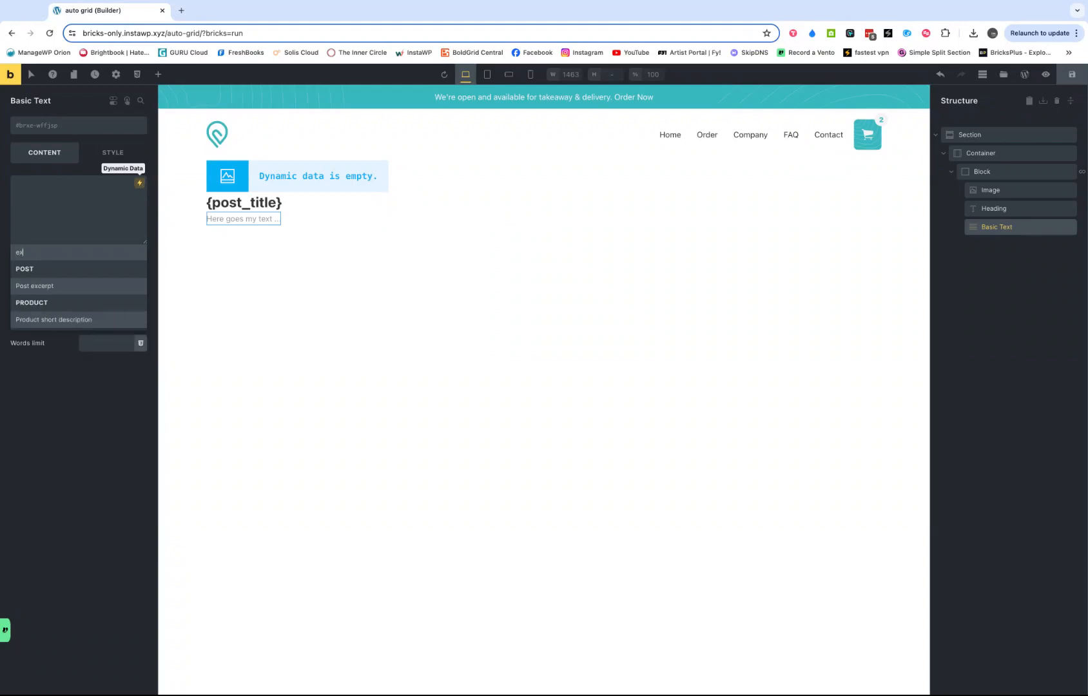
pyautogui.click(56, 286)
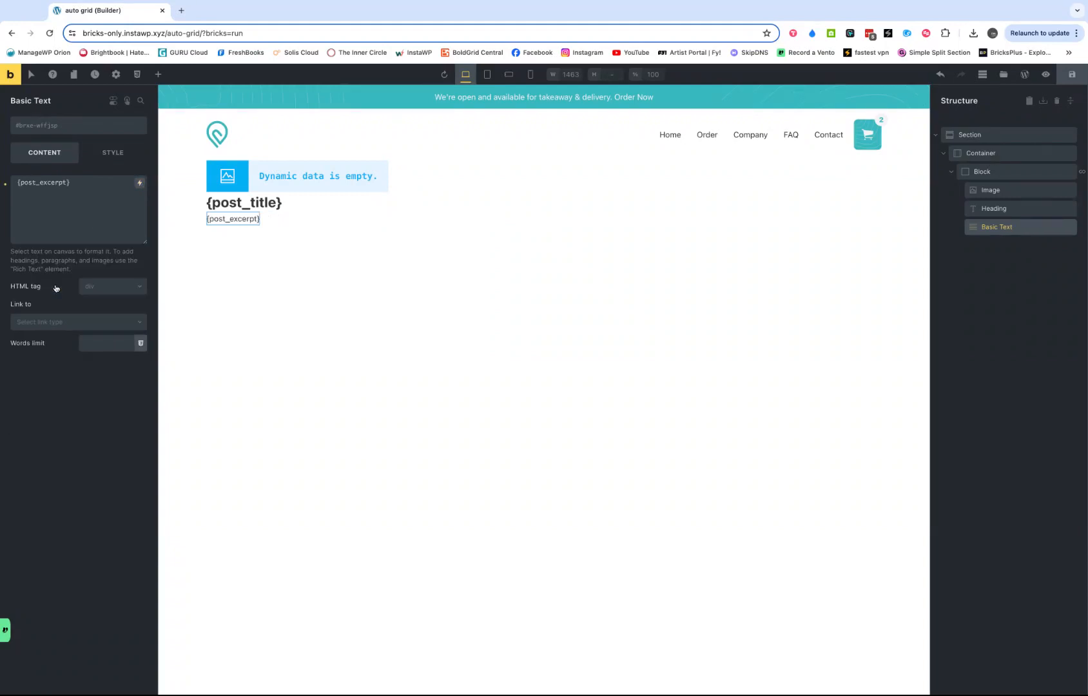
# - Select the query loop block and examine the images, titles and excerpts of the looped posts on the canvas
pyautogui.click(991, 176)
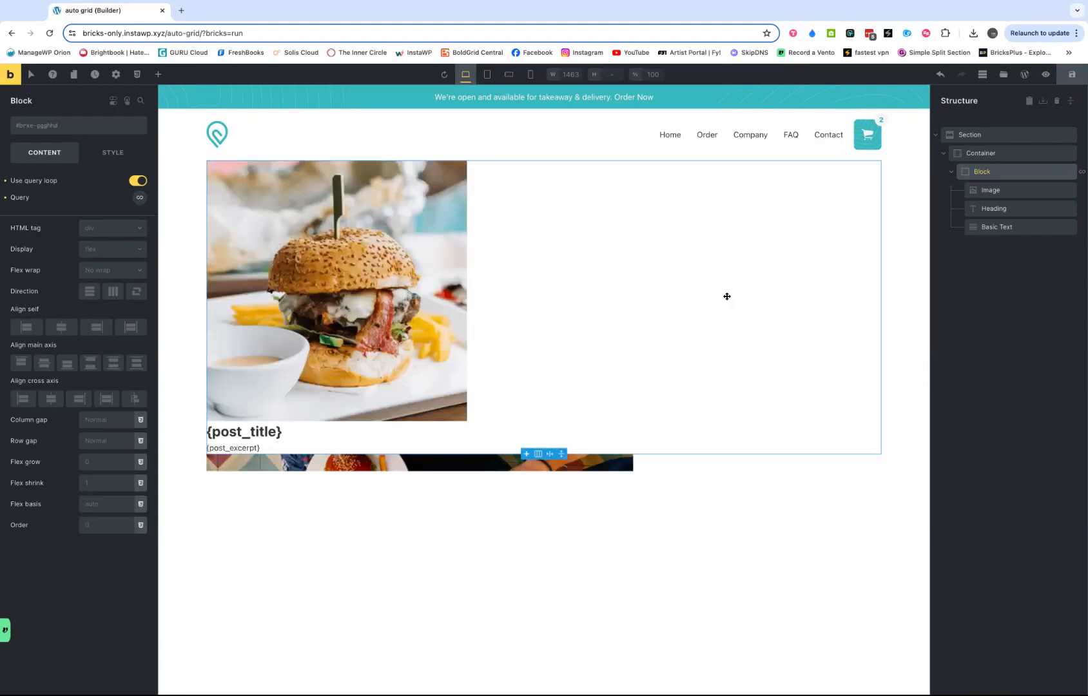
pyautogui.scroll(-10, 376, 335)
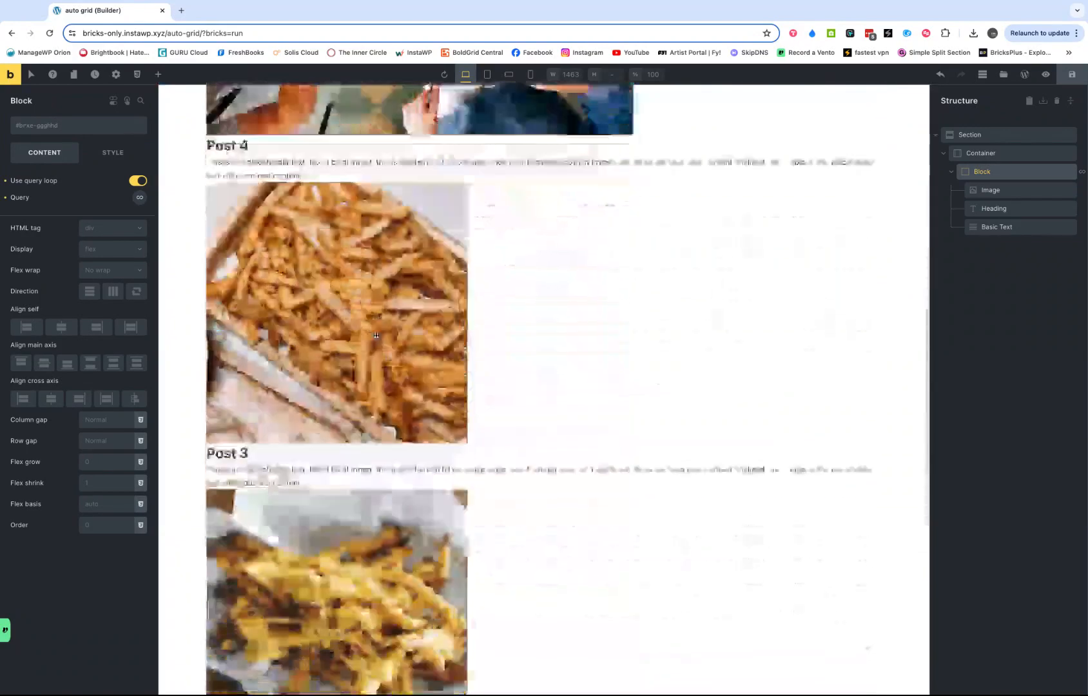
pyautogui.scroll(-5, 376, 335)
pyautogui.scroll(15, 377, 335)
pyautogui.scroll(-3, 376, 336)
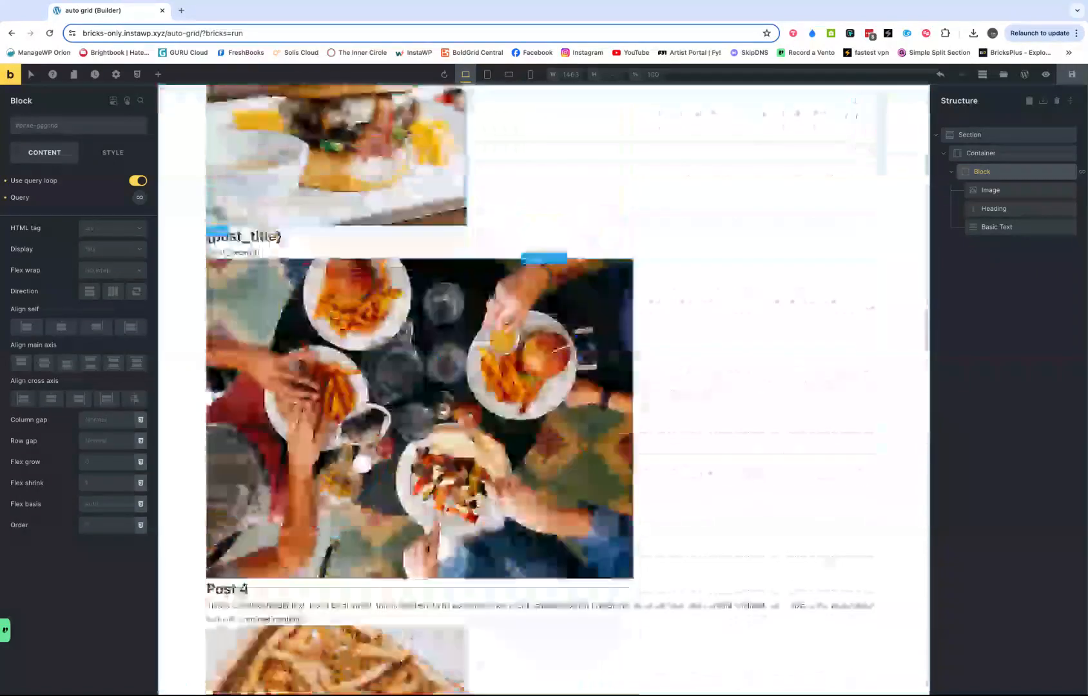
pyautogui.scroll(-8, 426, 381)
pyautogui.scroll(15, 426, 380)
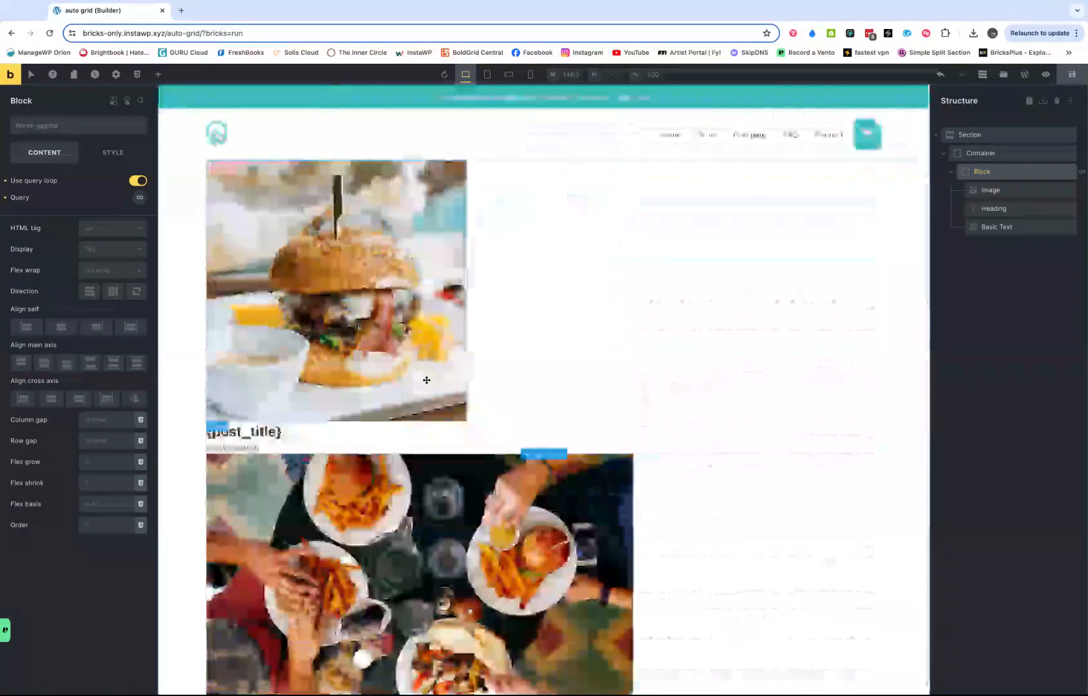
pyautogui.scroll(-8, 389, 345)
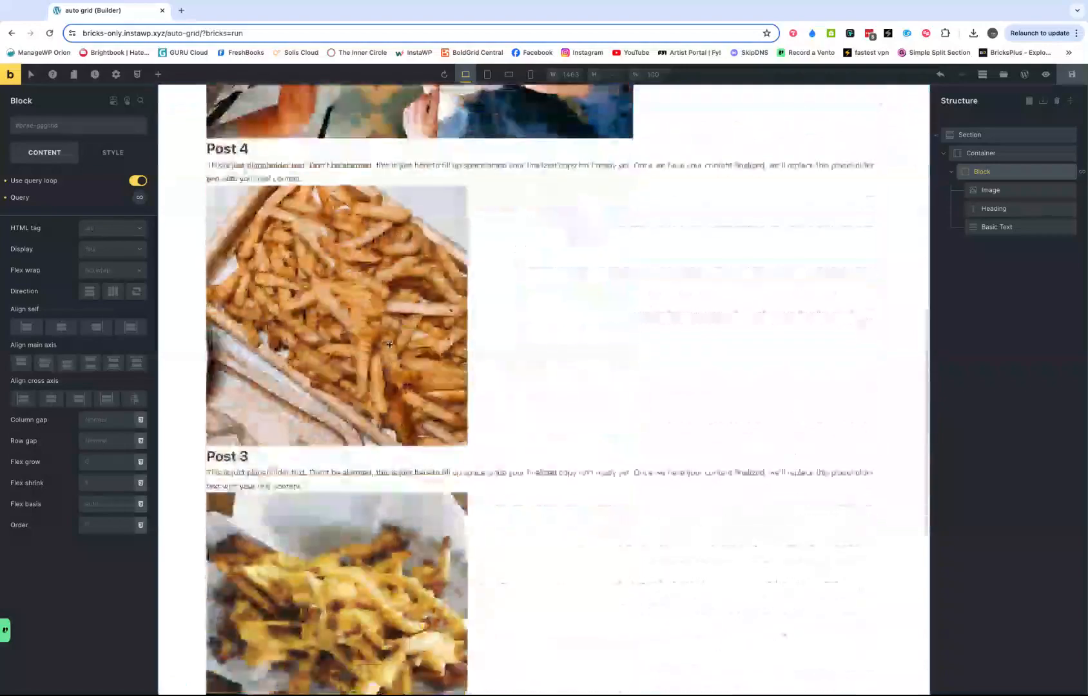
pyautogui.scroll(15, 451, 335)
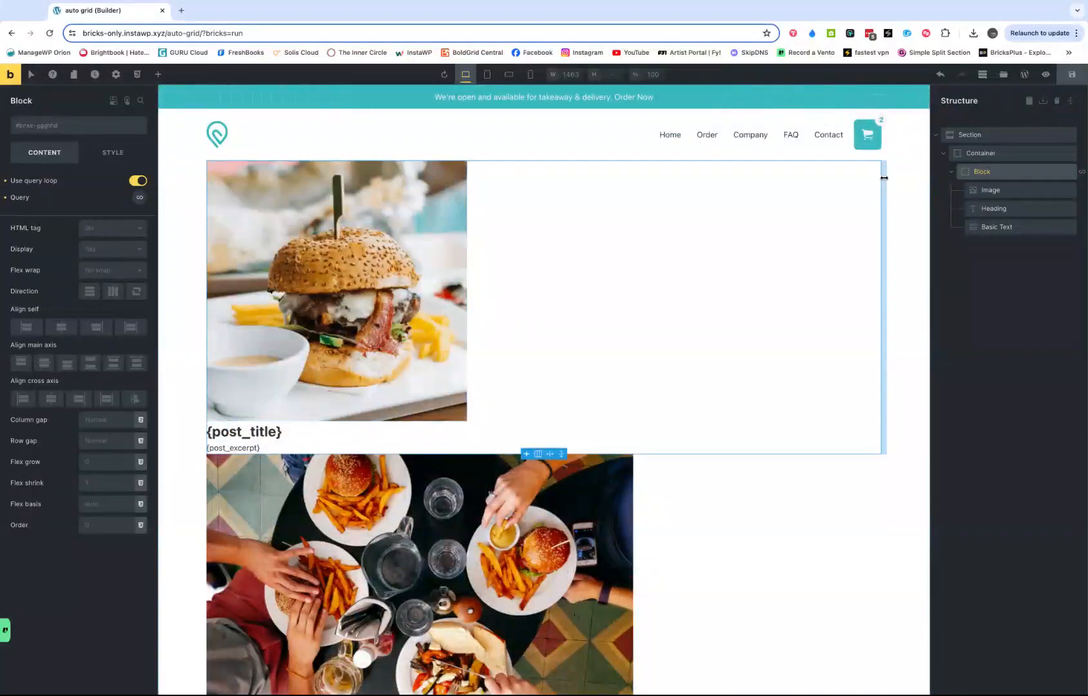
# - Save the page with the query loop block in place
pyautogui.click(1071, 79)
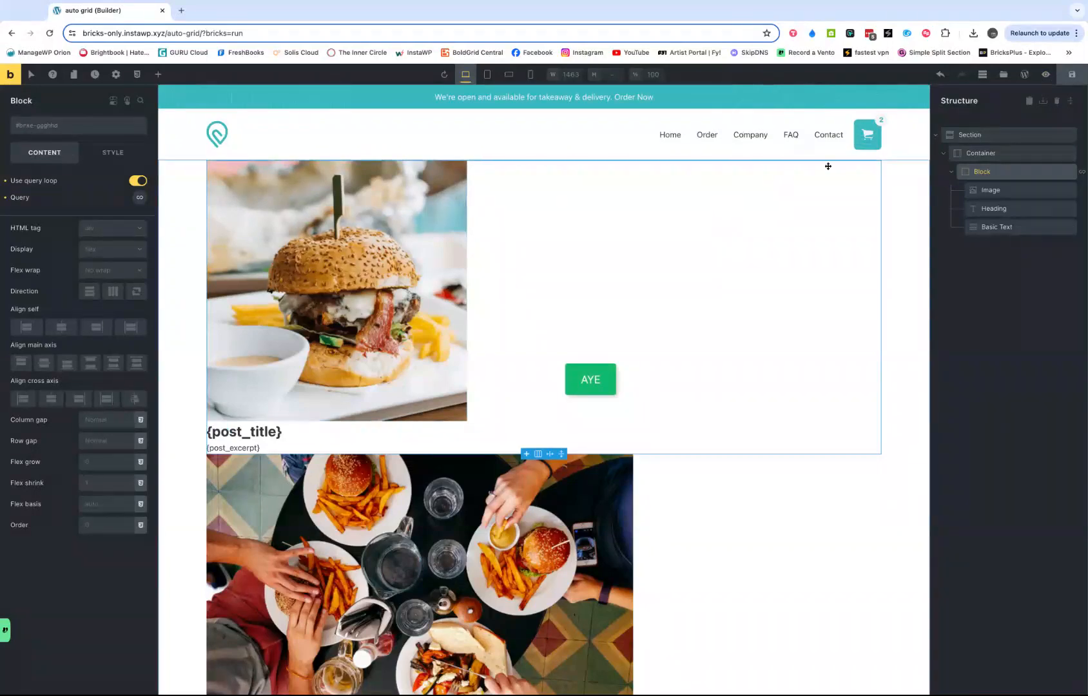
pyautogui.click(951, 172)
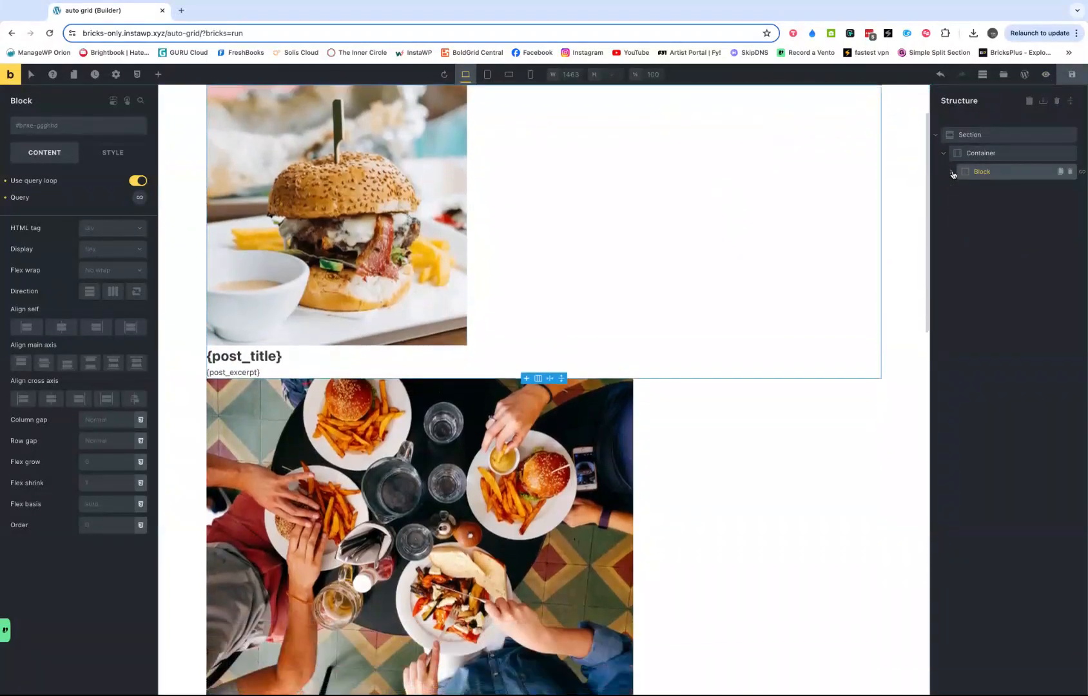
pyautogui.click(951, 173)
# - Set the container's display to grid and its gap to the grid-gap variable
pyautogui.click(975, 155)
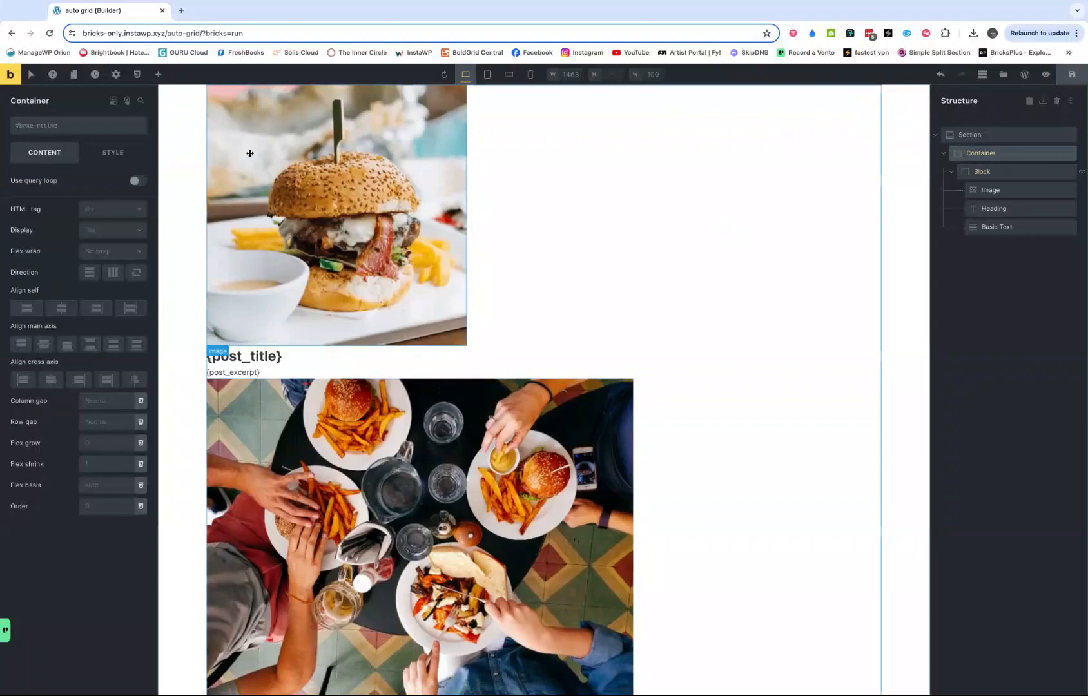
pyautogui.click(101, 232)
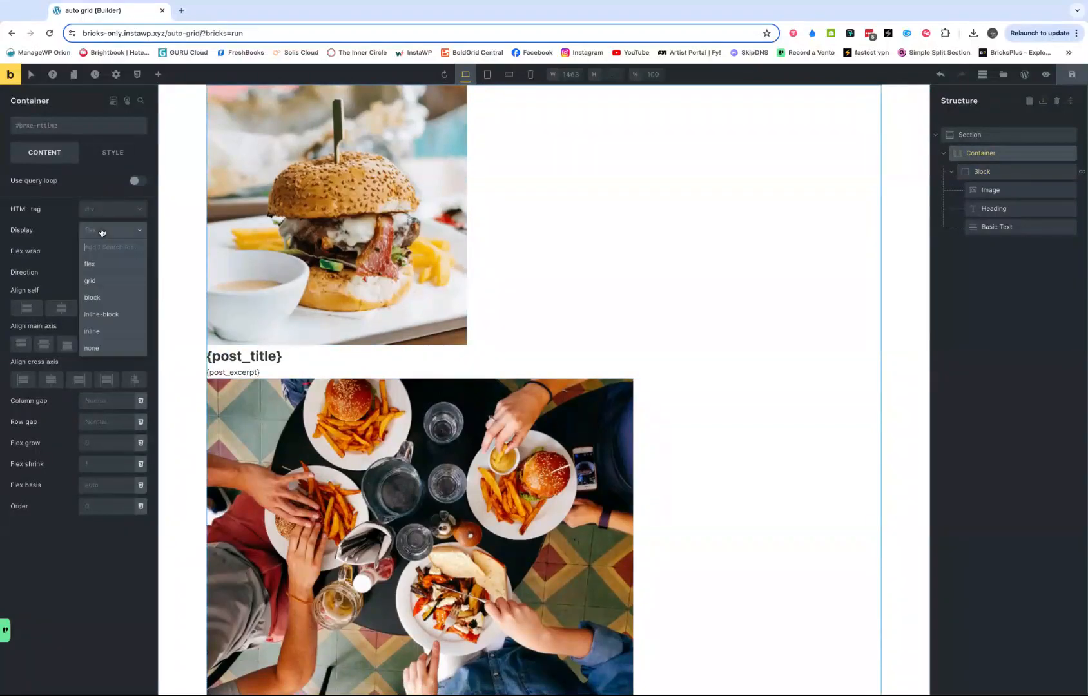
pyautogui.click(97, 282)
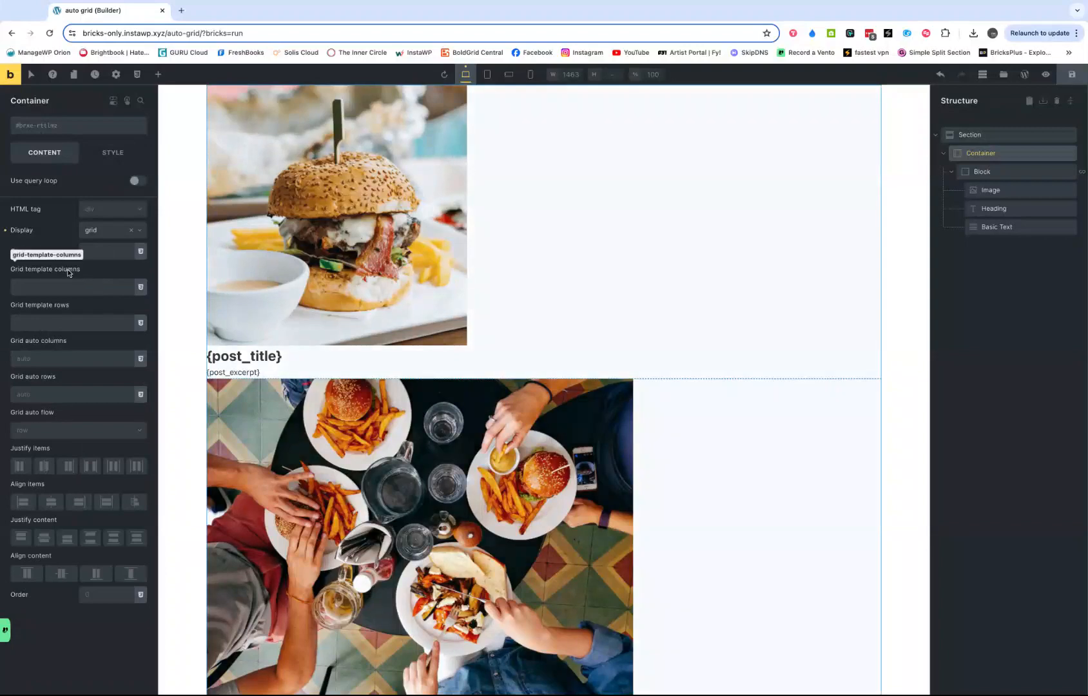
pyautogui.click(141, 252)
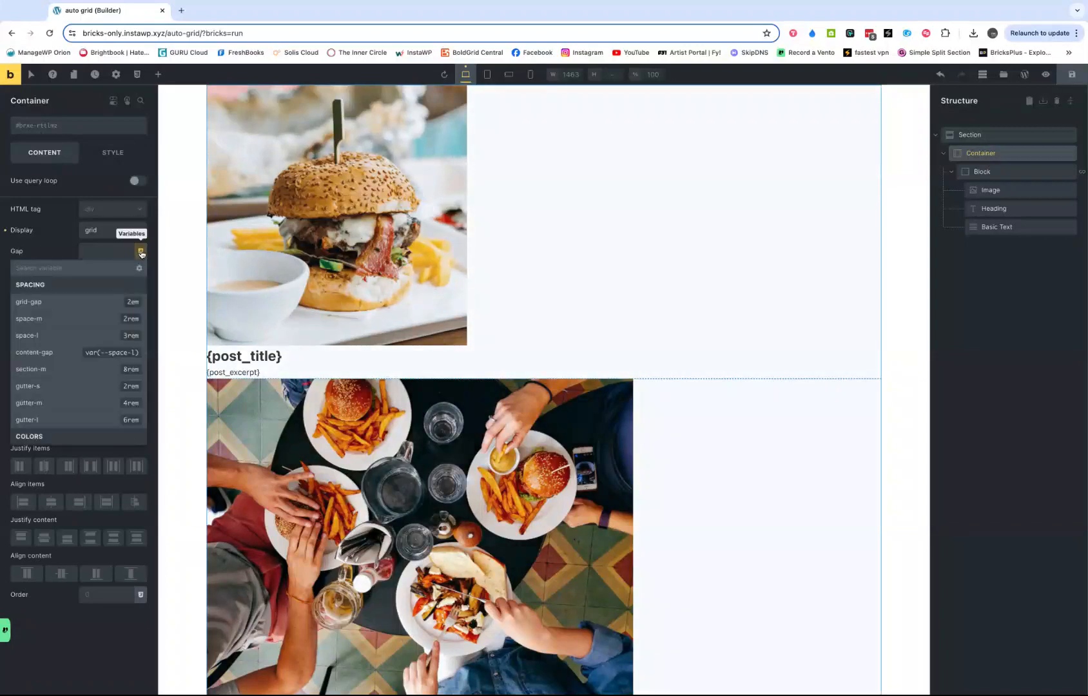
pyautogui.click(102, 304)
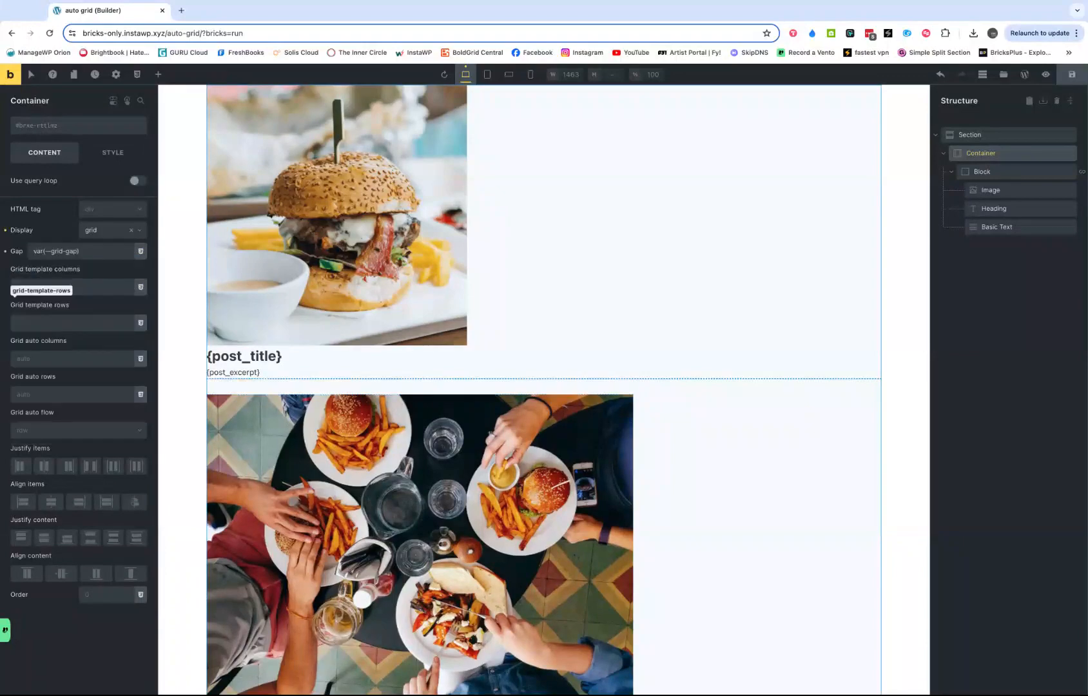
# - Set the container's grid template columns to repeat(auto-fit, minmax(300px, 1fr))
pyautogui.click(64, 285)
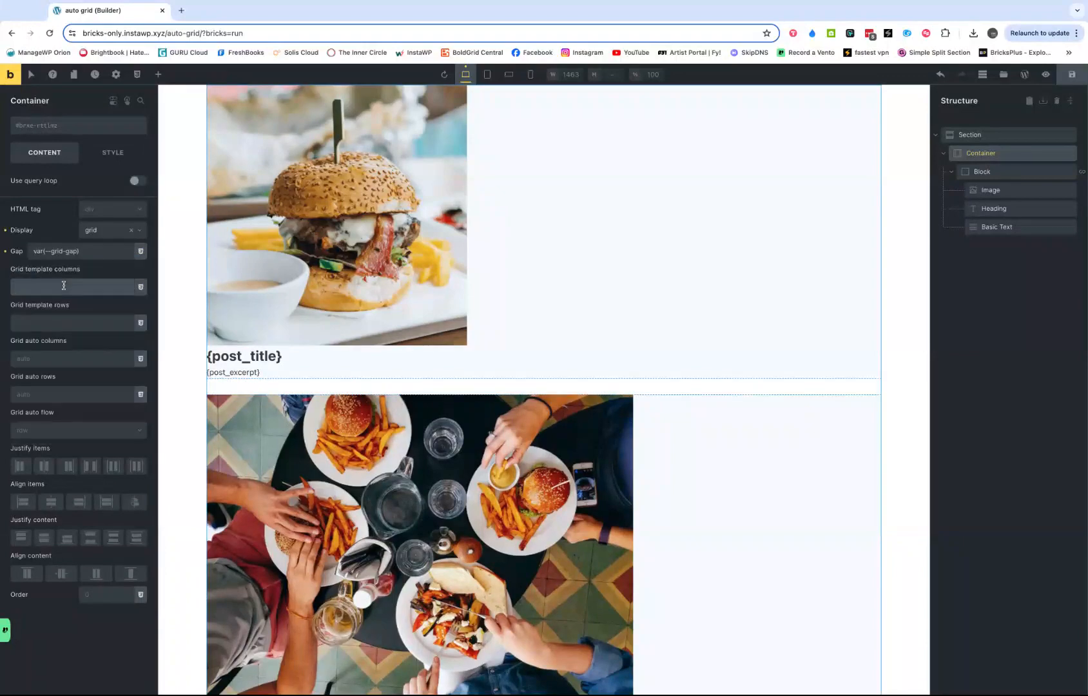
pyautogui.write('re')
pyautogui.write('peat')
pyautogui.write('()')
pyautogui.write('autofi')
pyautogui.write('t(')
pyautogui.write('minmax')
pyautogui.write(',')
pyautogui.click(86, 286)
pyautogui.write('(')
pyautogui.write('300px')
pyautogui.write(', 1fr')
pyautogui.click(62, 288)
pyautogui.press('BackSpace')
pyautogui.press('BackSpace')
pyautogui.write('x')
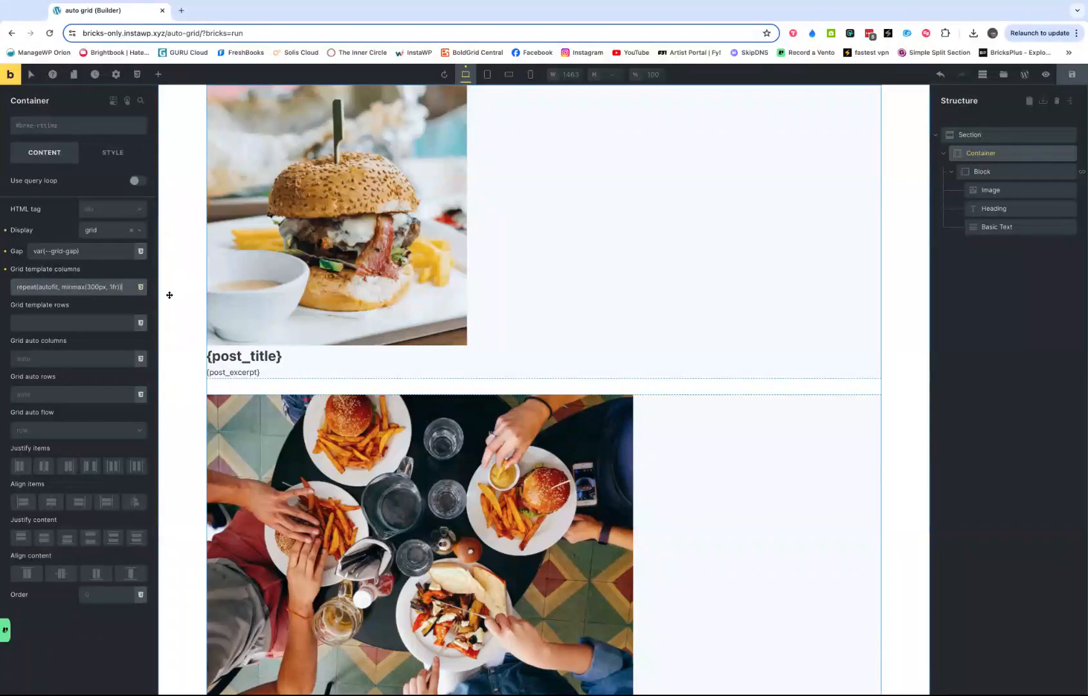
pyautogui.click(52, 287)
pyautogui.write('-')
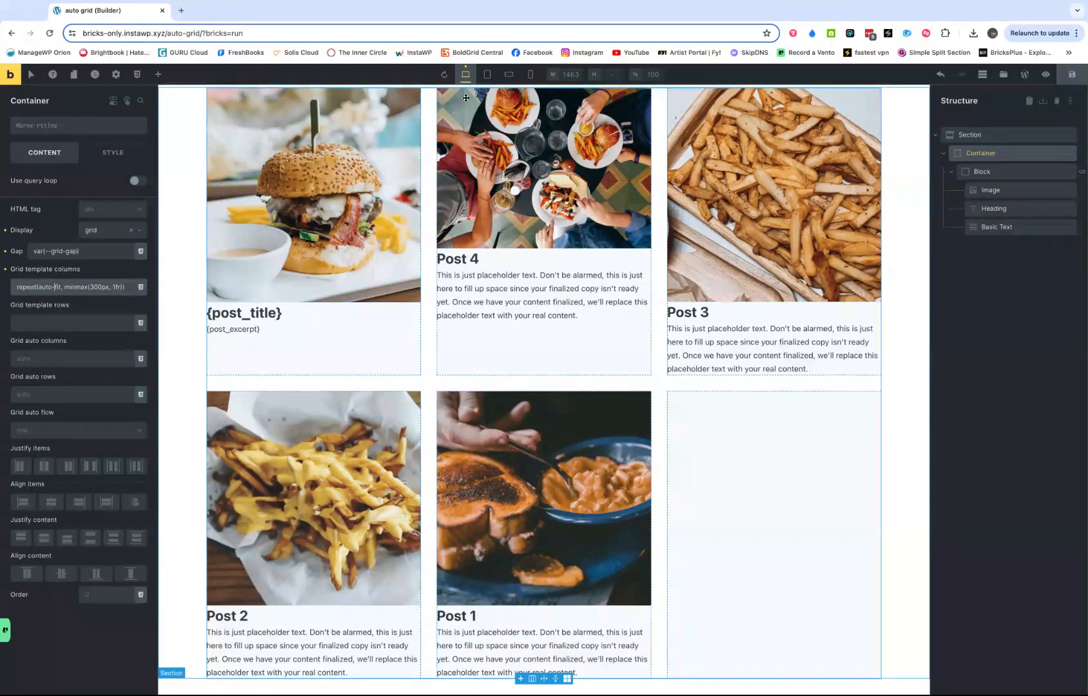
# - Preview the post grid at the tablet, mobile landscape and mobile portrait breakpoints, and return to the desktop breakpoint
pyautogui.click(487, 75)
pyautogui.click(509, 75)
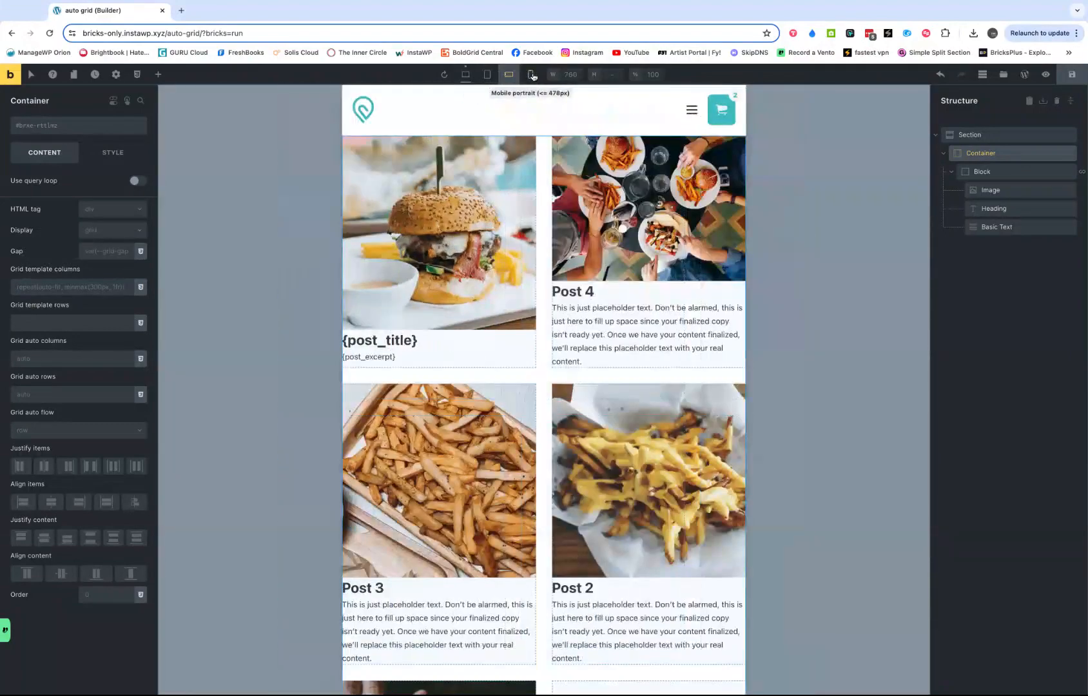
pyautogui.click(530, 75)
pyautogui.click(465, 74)
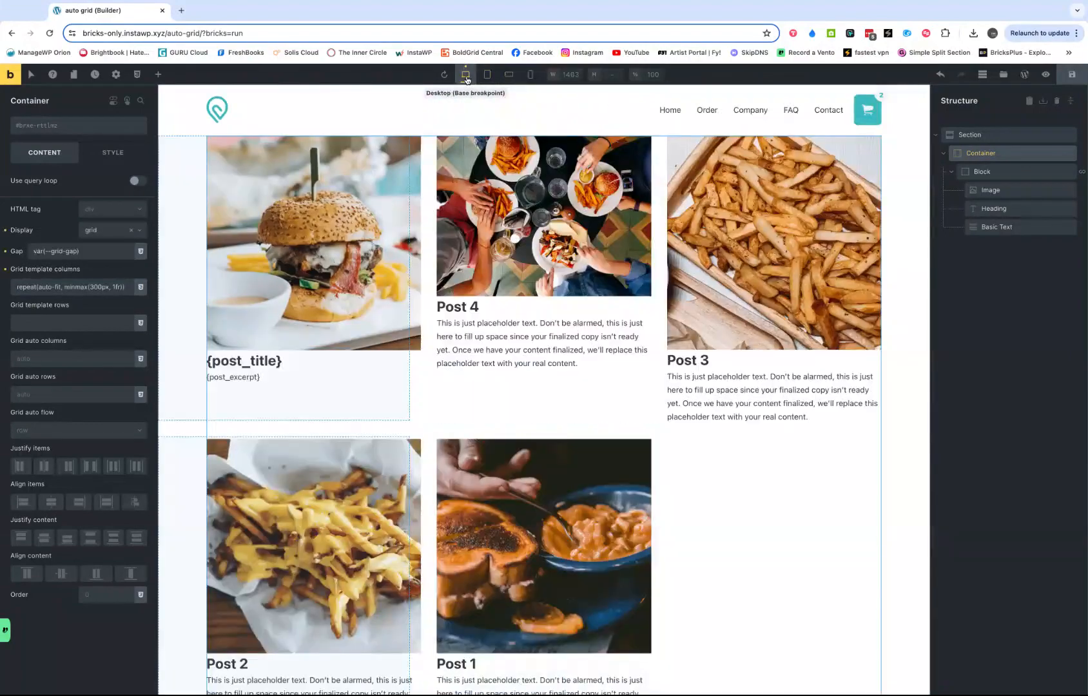
pyautogui.click(484, 76)
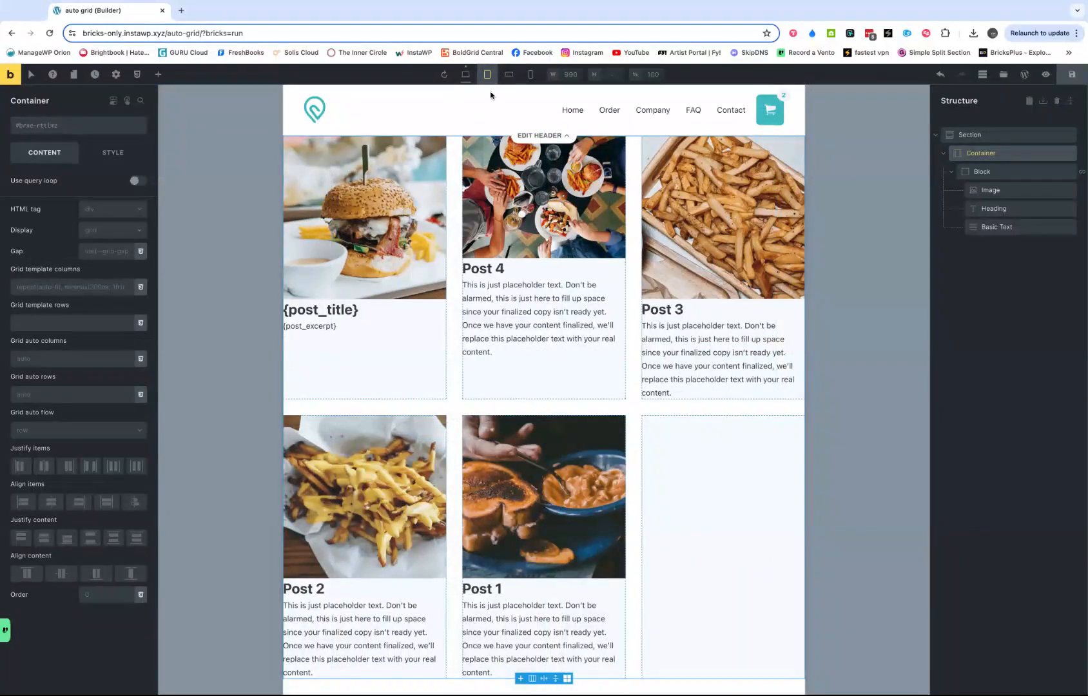
pyautogui.click(507, 78)
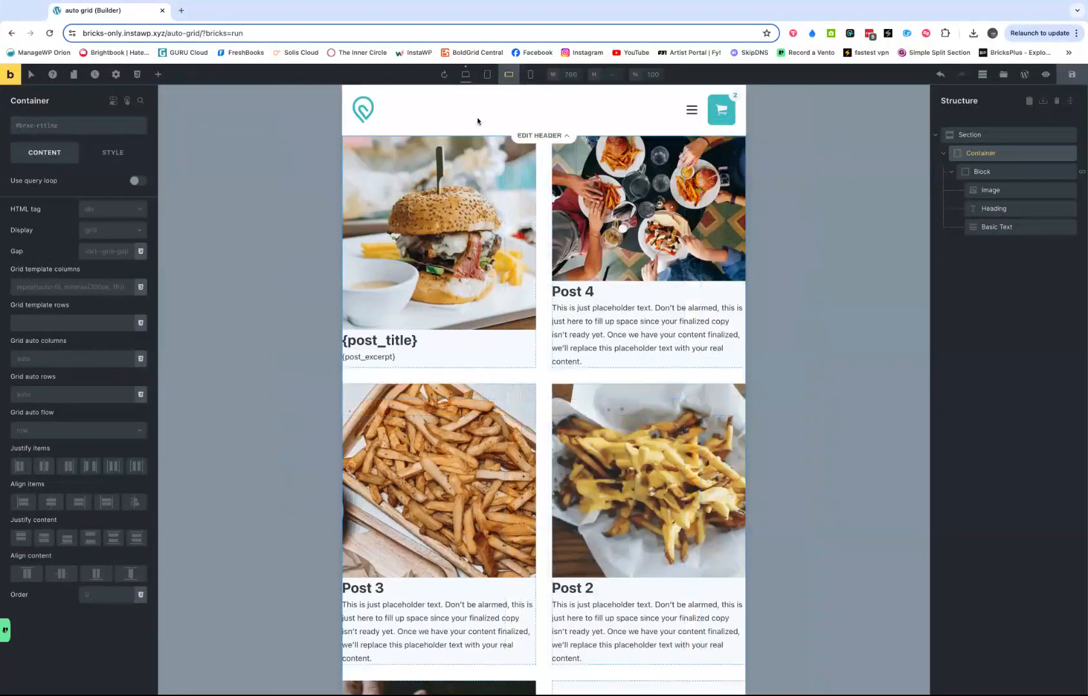
pyautogui.click(529, 76)
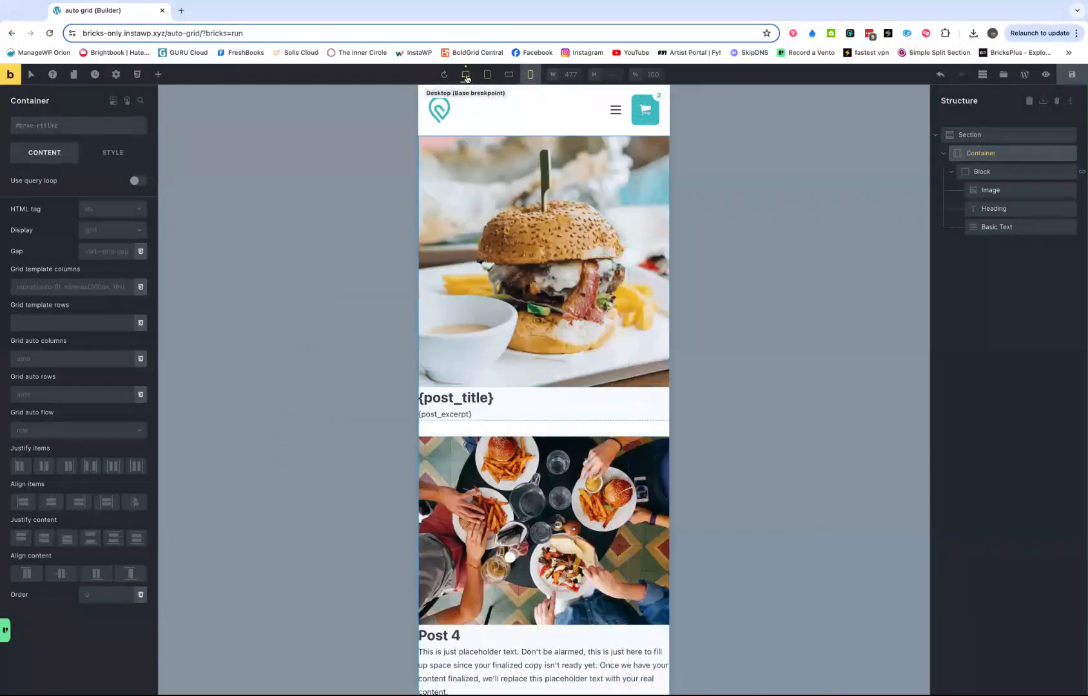
pyautogui.click(466, 75)
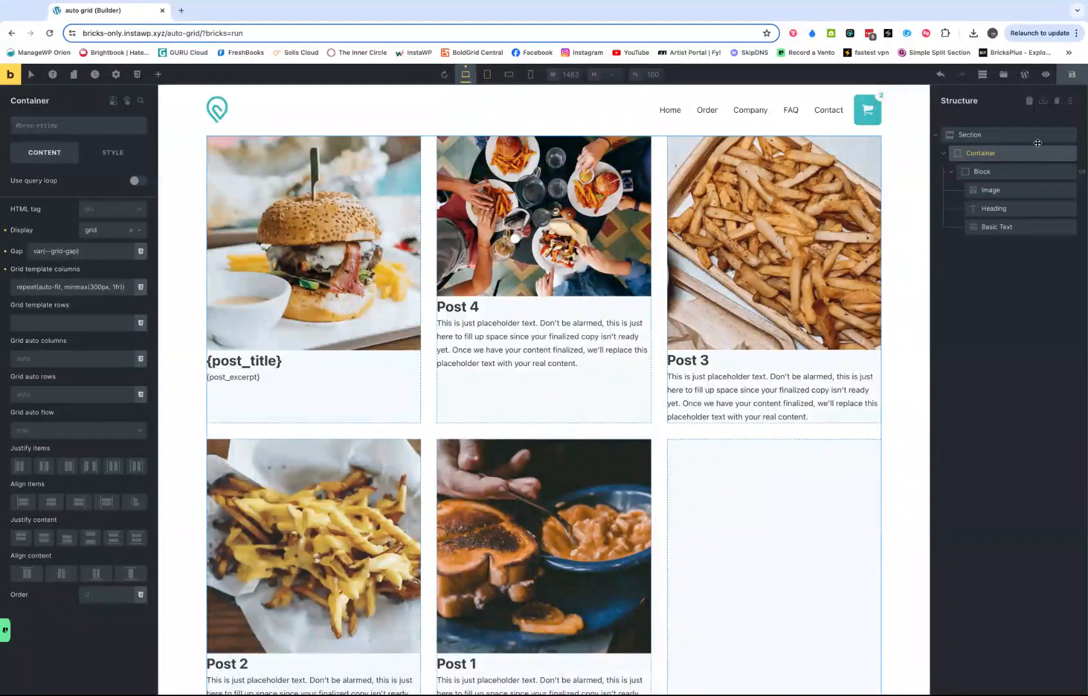
# - Set the section's left and right padding to the gutter-m variable
pyautogui.click(970, 135)
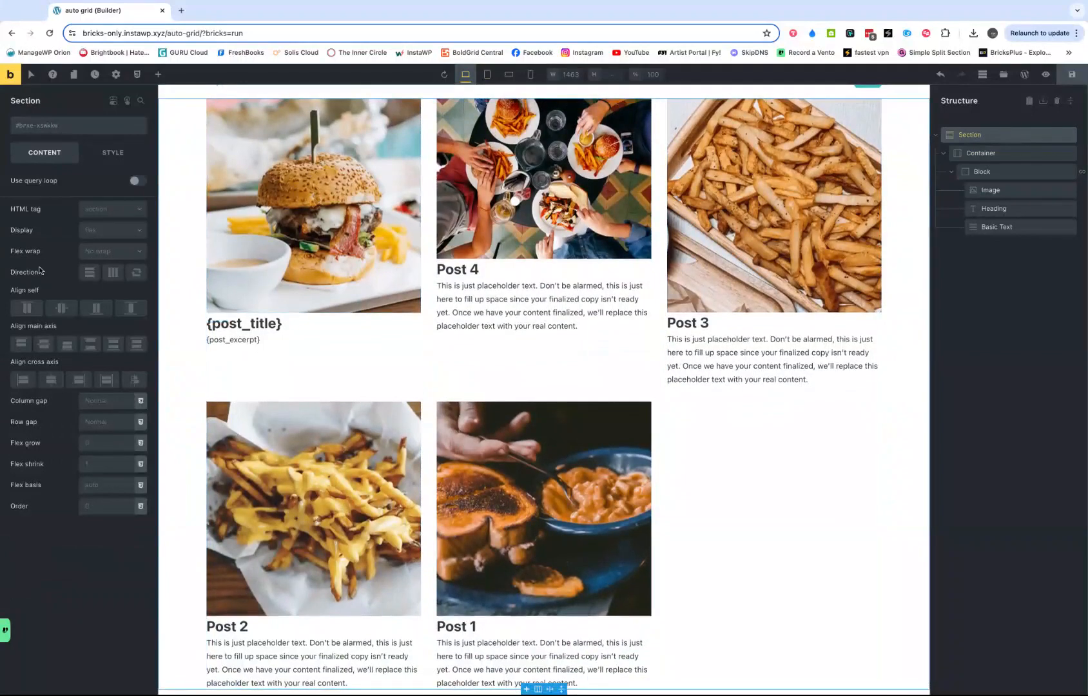
pyautogui.click(115, 156)
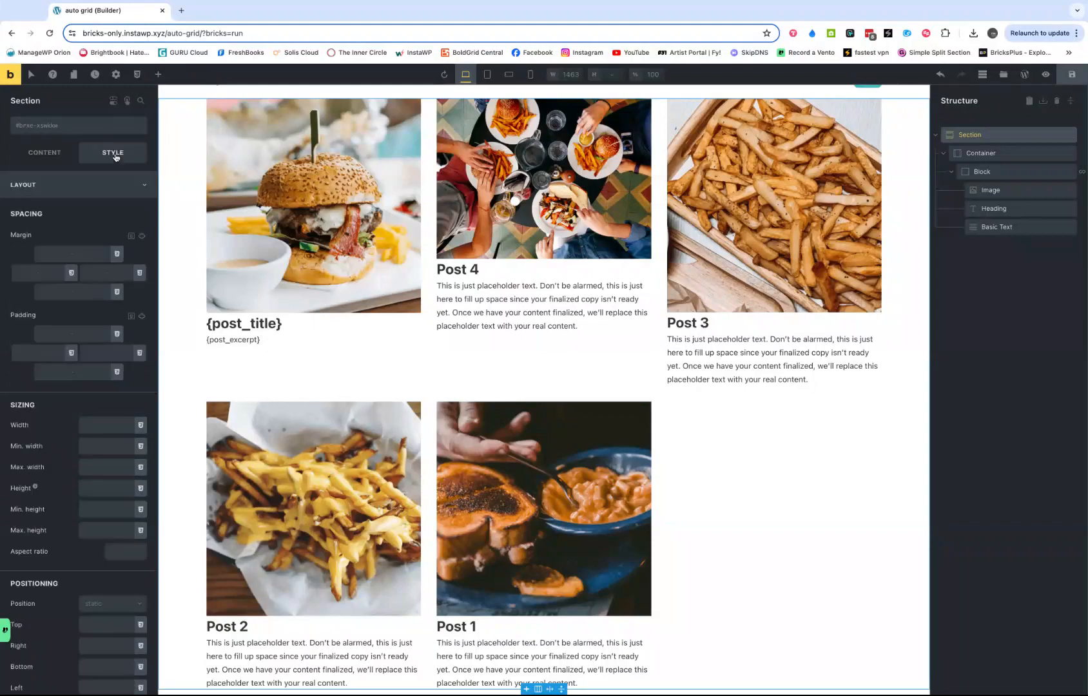
pyautogui.click(72, 353)
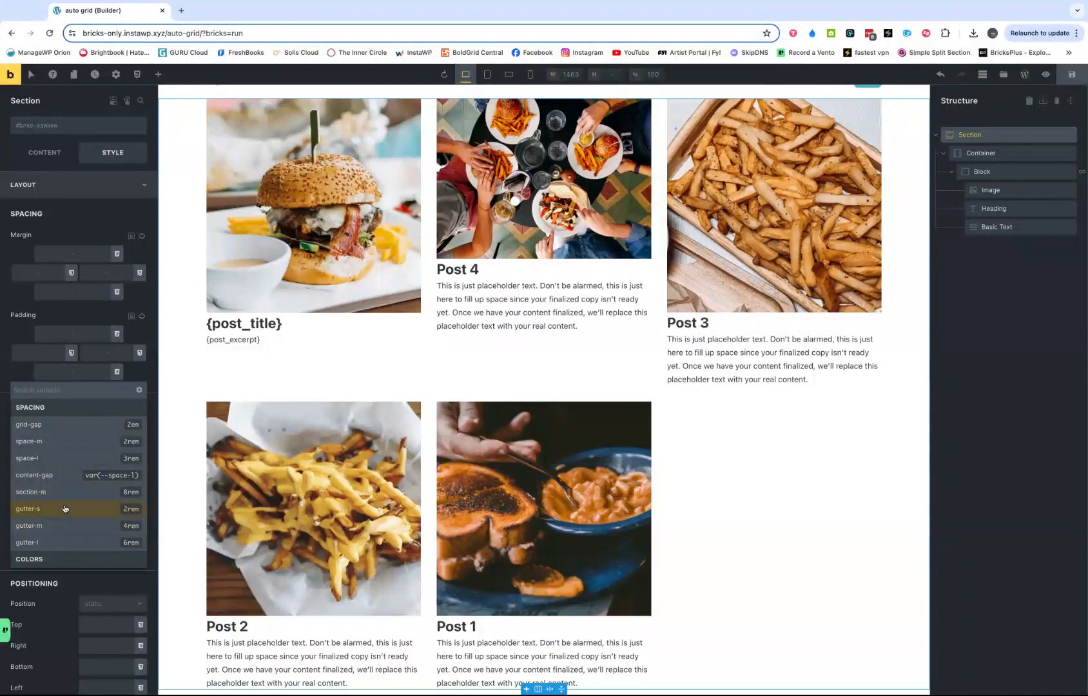
pyautogui.click(125, 528)
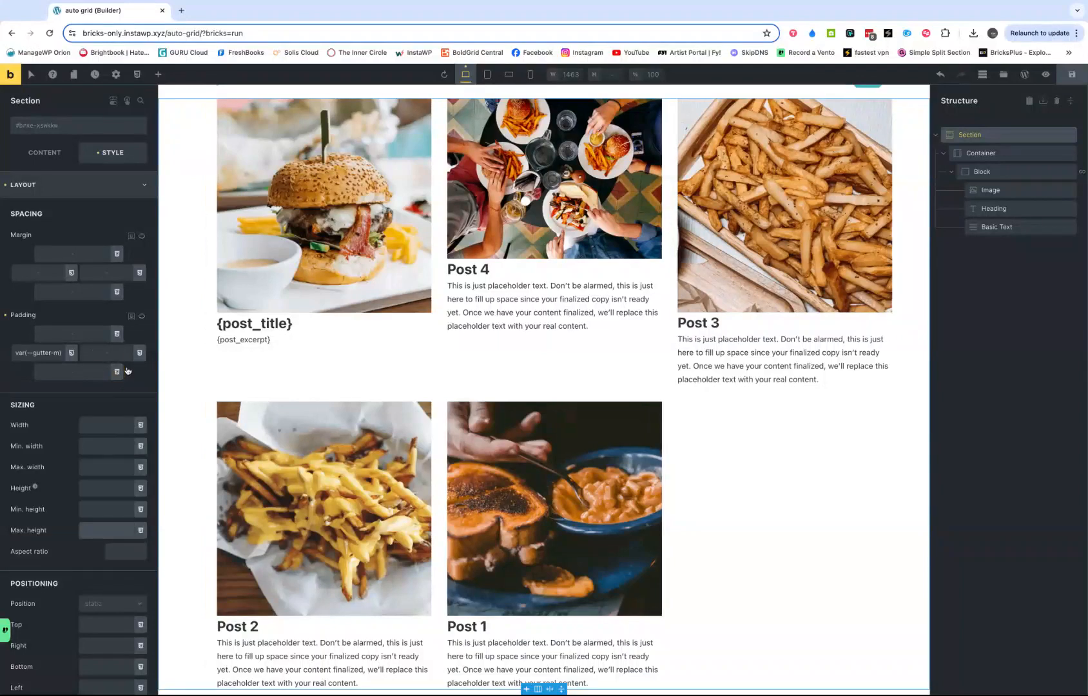
pyautogui.click(140, 354)
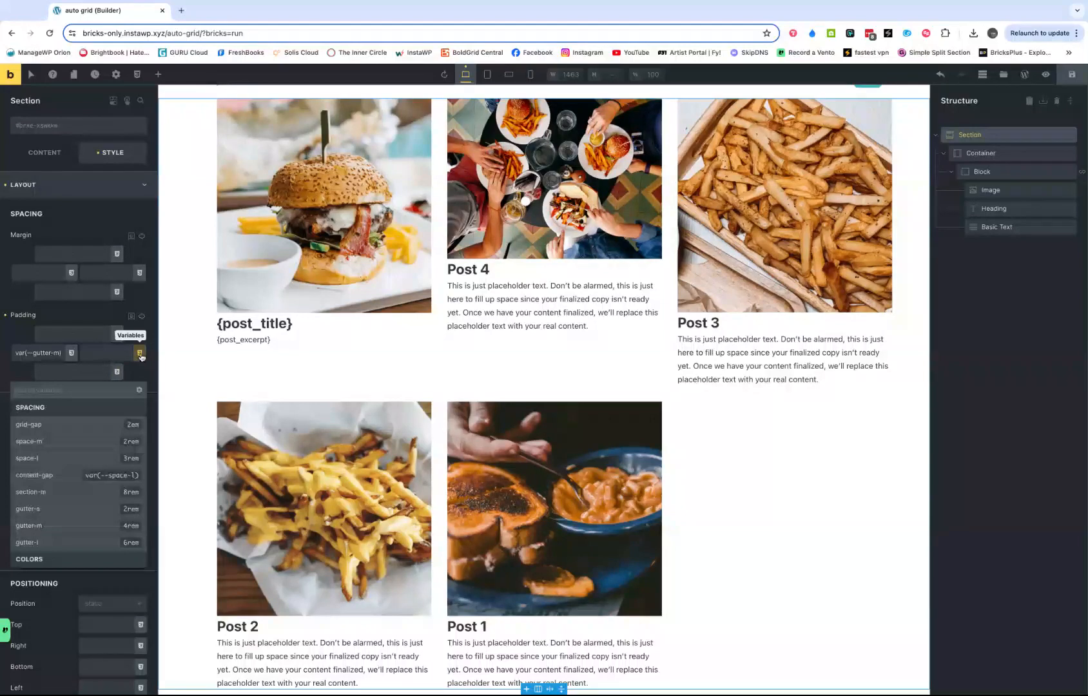
pyautogui.click(131, 527)
# - Set the section's top and bottom padding to the section-m variable and save the page
pyautogui.click(118, 335)
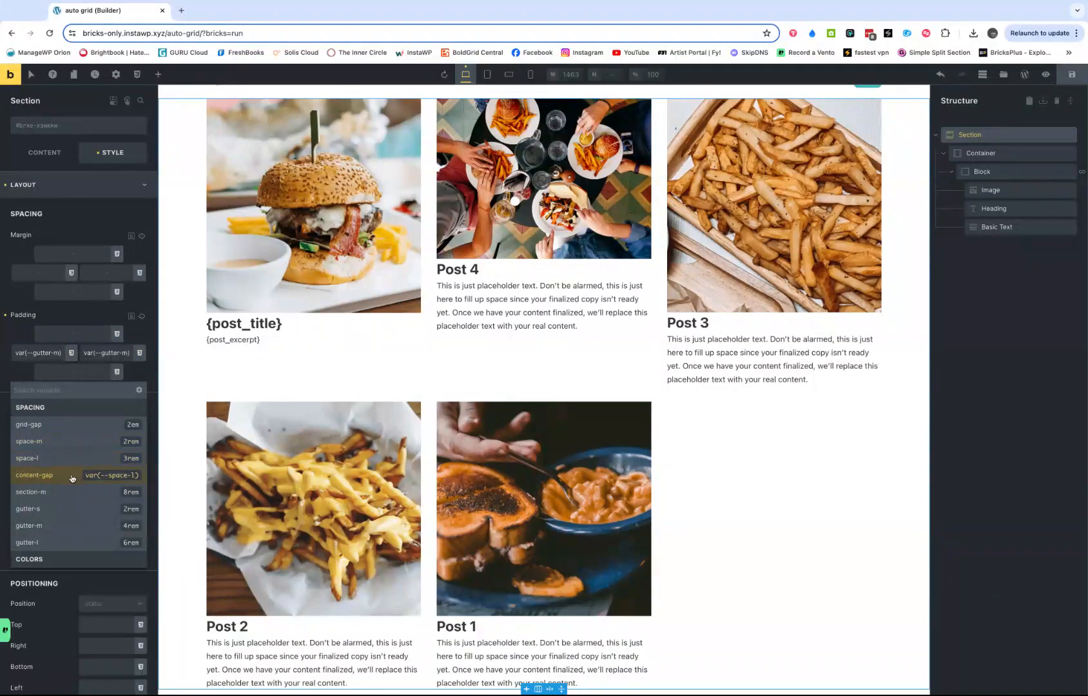
pyautogui.scroll(-3, 58, 503)
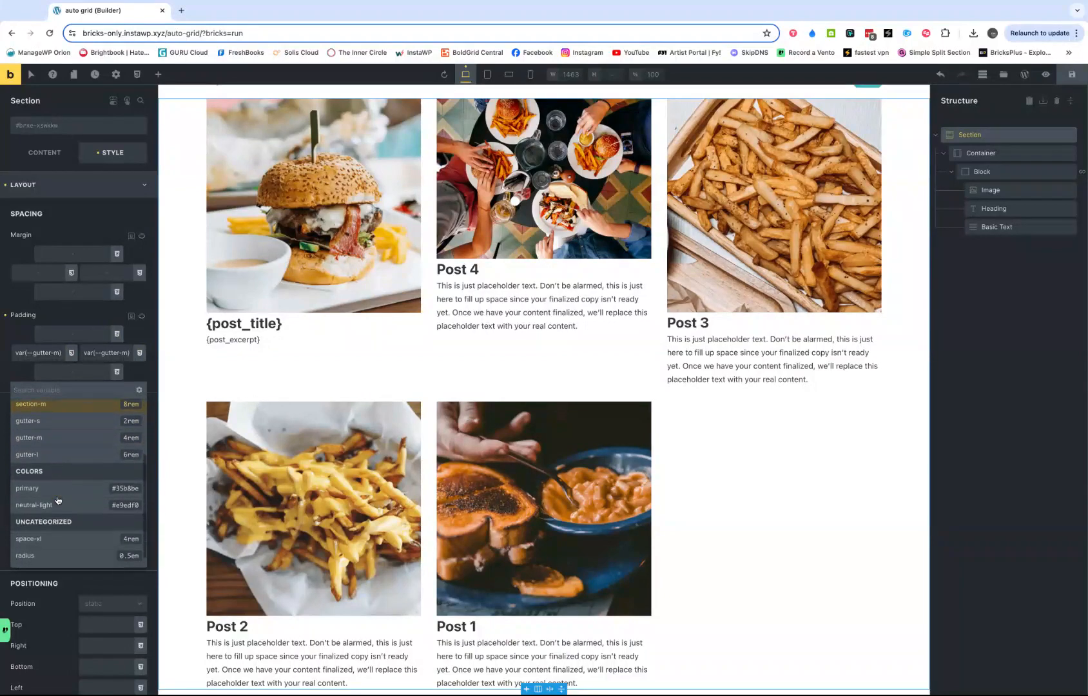
pyautogui.scroll(1, 52, 535)
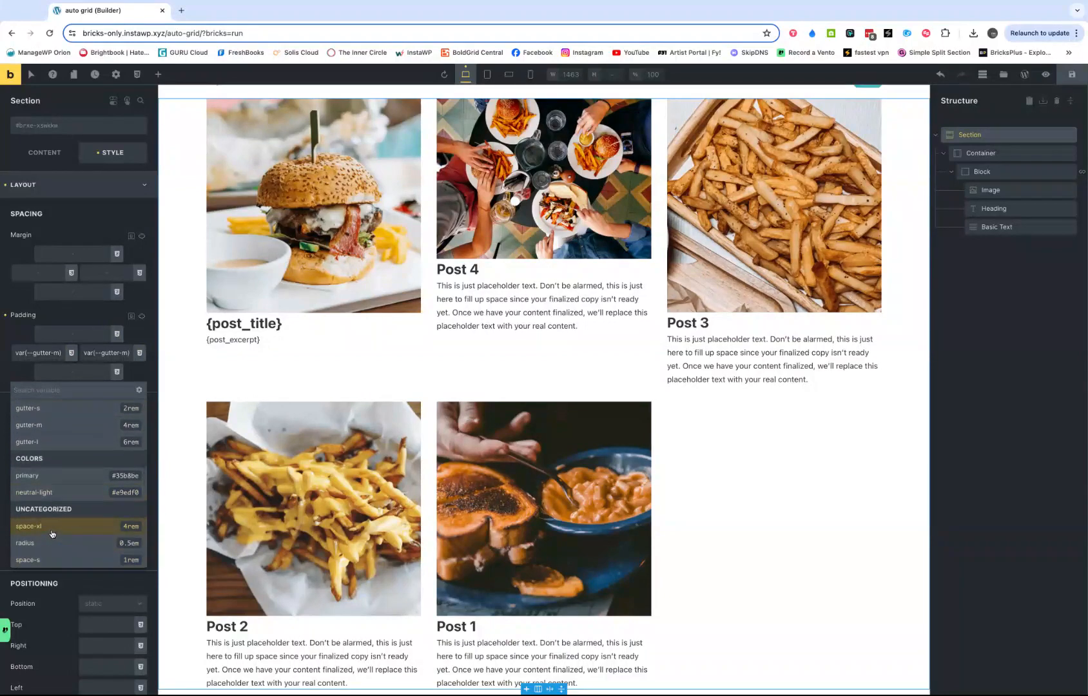
pyautogui.scroll(2, 51, 515)
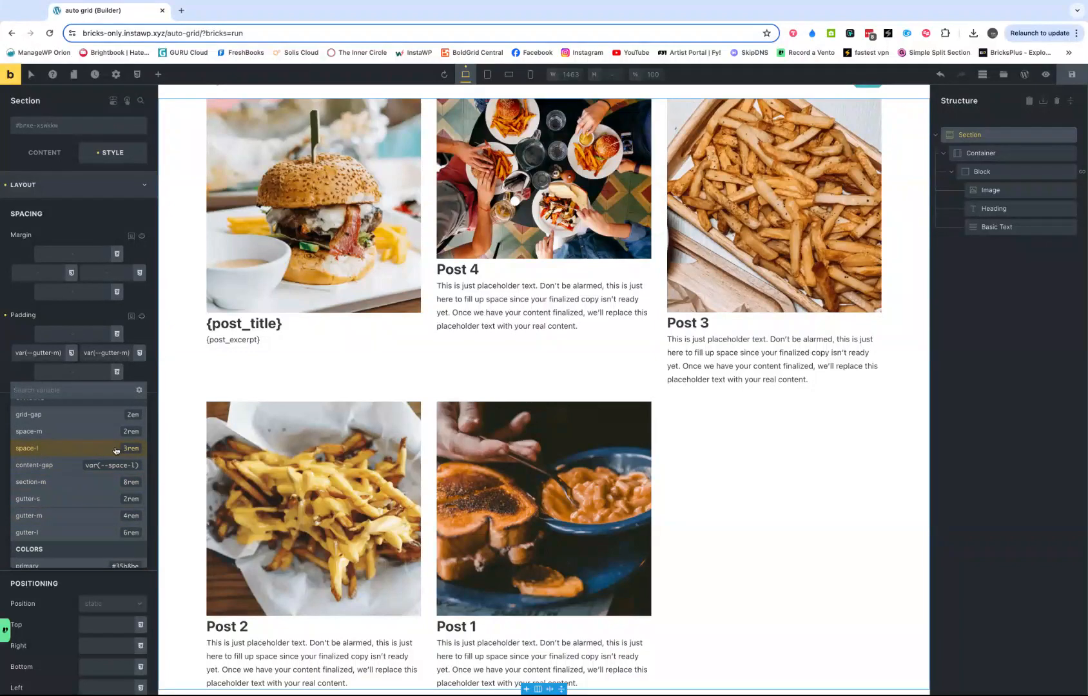
pyautogui.click(100, 483)
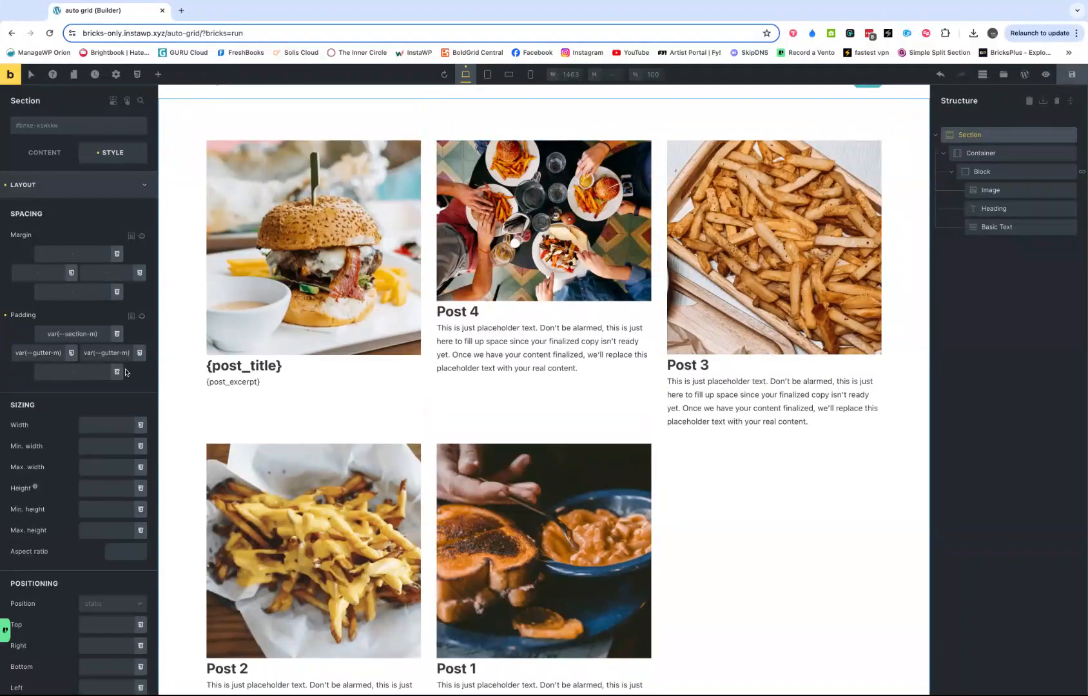
pyautogui.click(117, 371)
pyautogui.click(65, 483)
pyautogui.scroll(-2, 347, 369)
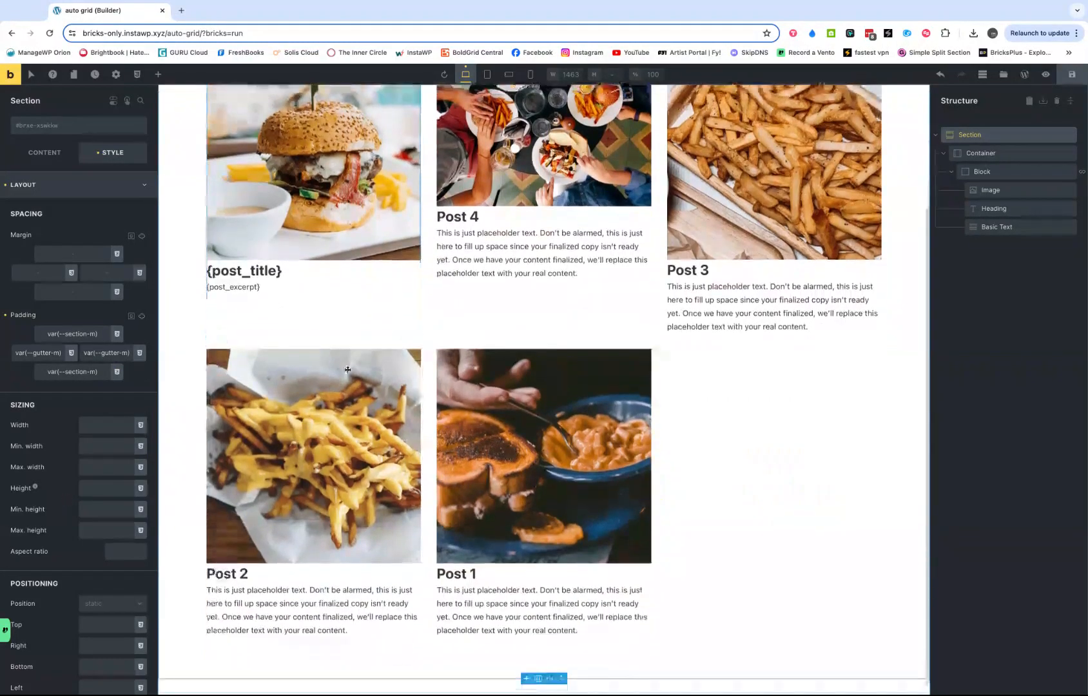
pyautogui.scroll(3, 347, 369)
pyautogui.scroll(-1, 345, 369)
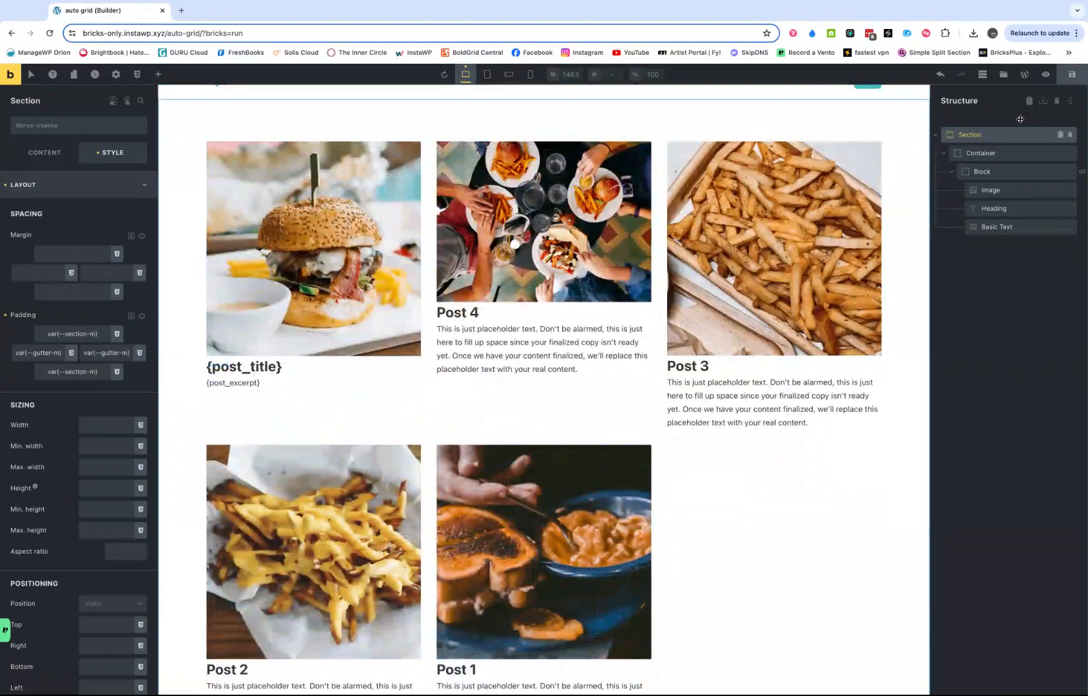
pyautogui.click(1071, 78)
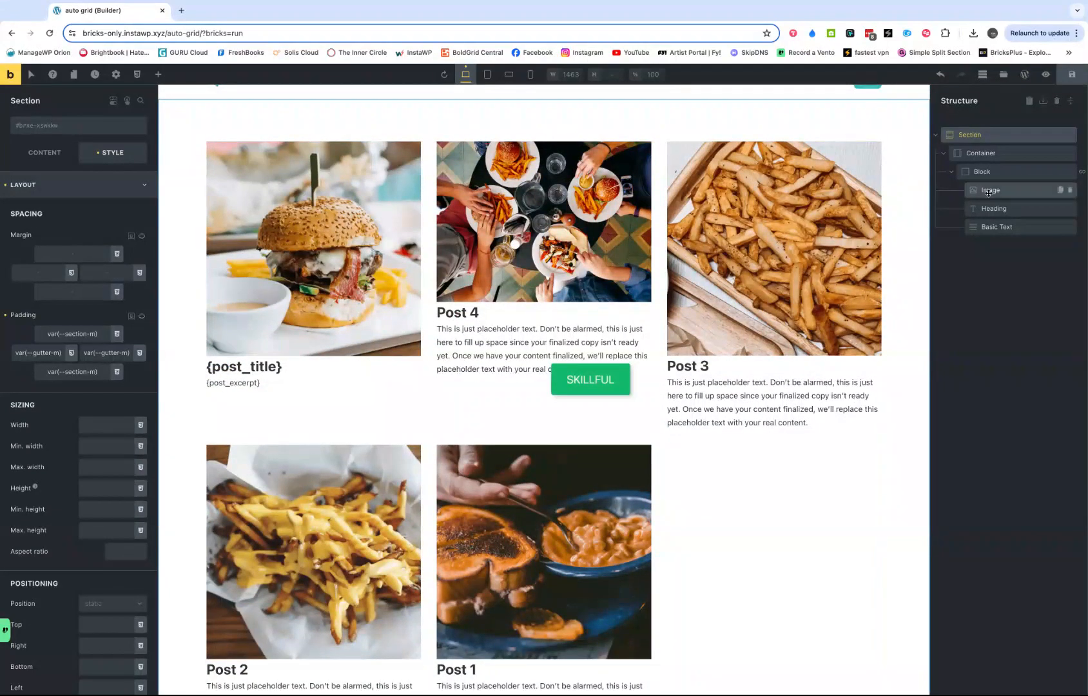
# - Try limiting the block's query loop to 2 posts per page
pyautogui.click(999, 174)
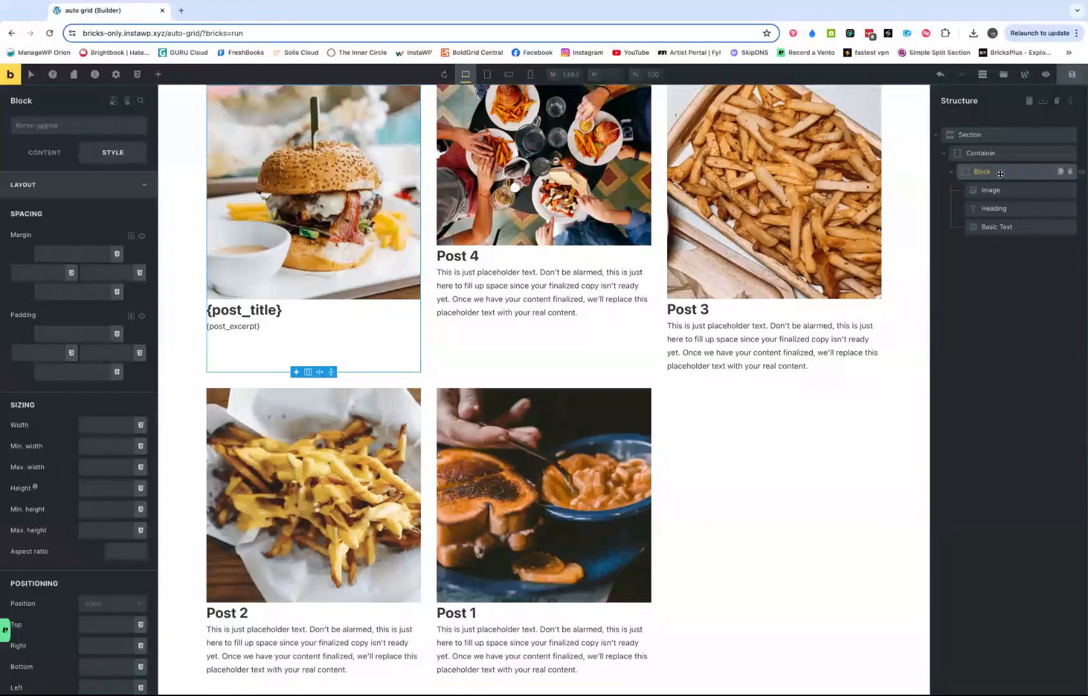
pyautogui.click(40, 156)
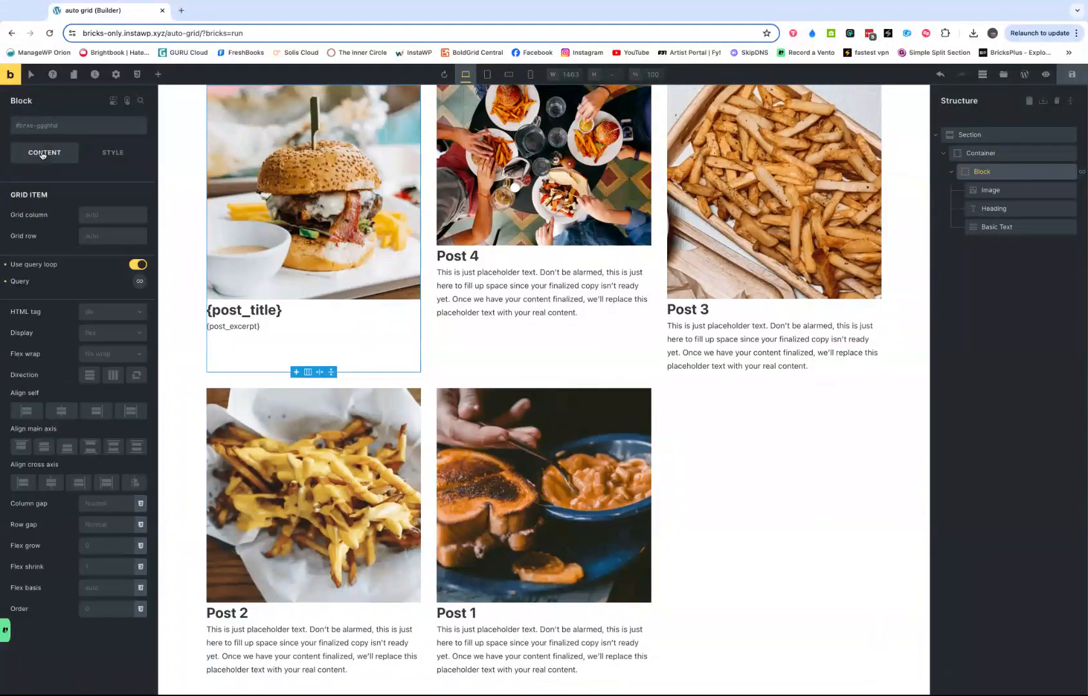
pyautogui.click(140, 283)
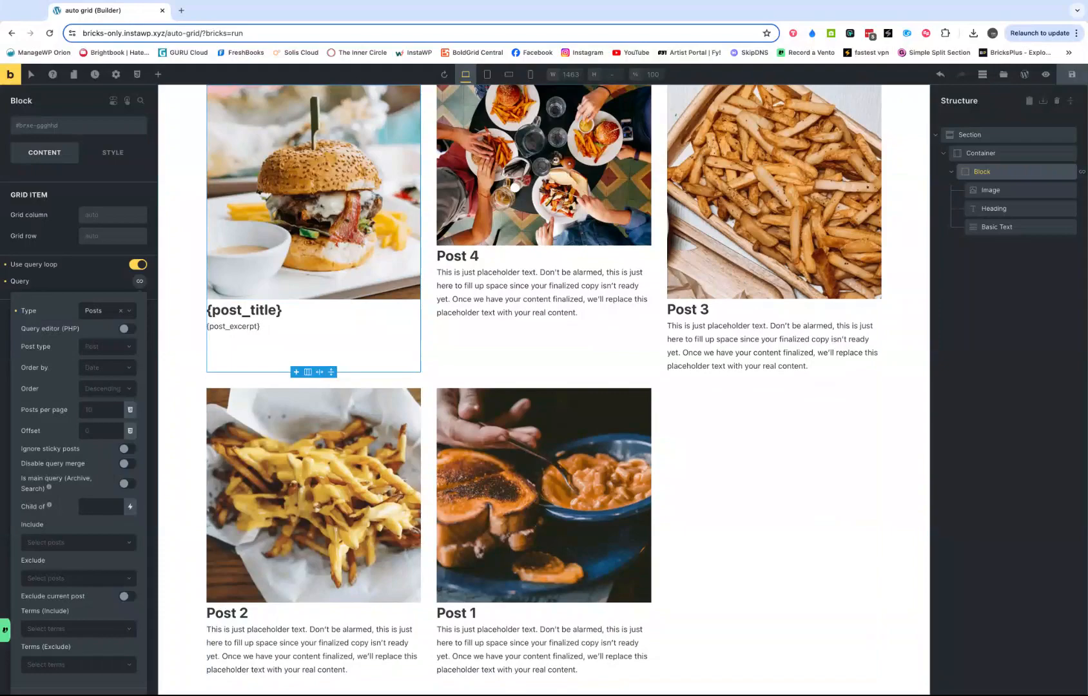
pyautogui.click(91, 410)
pyautogui.write('2')
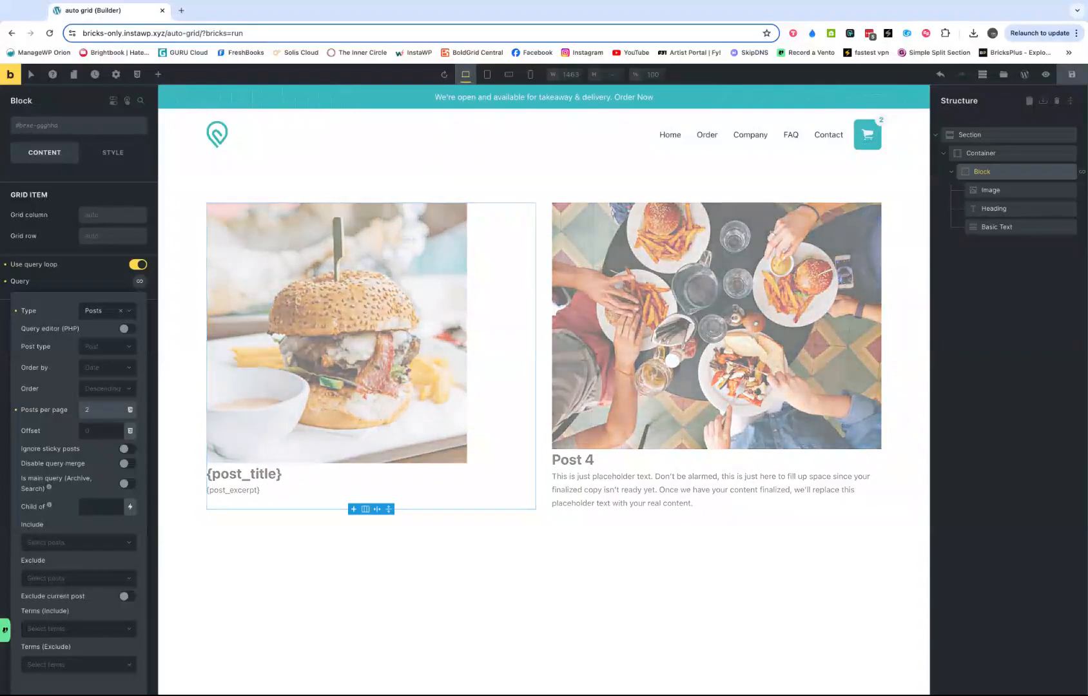
# - Try 1, 2 and 3 posts per page in the query loop and clear the limit again
pyautogui.press('BackSpace')
pyautogui.write('1')
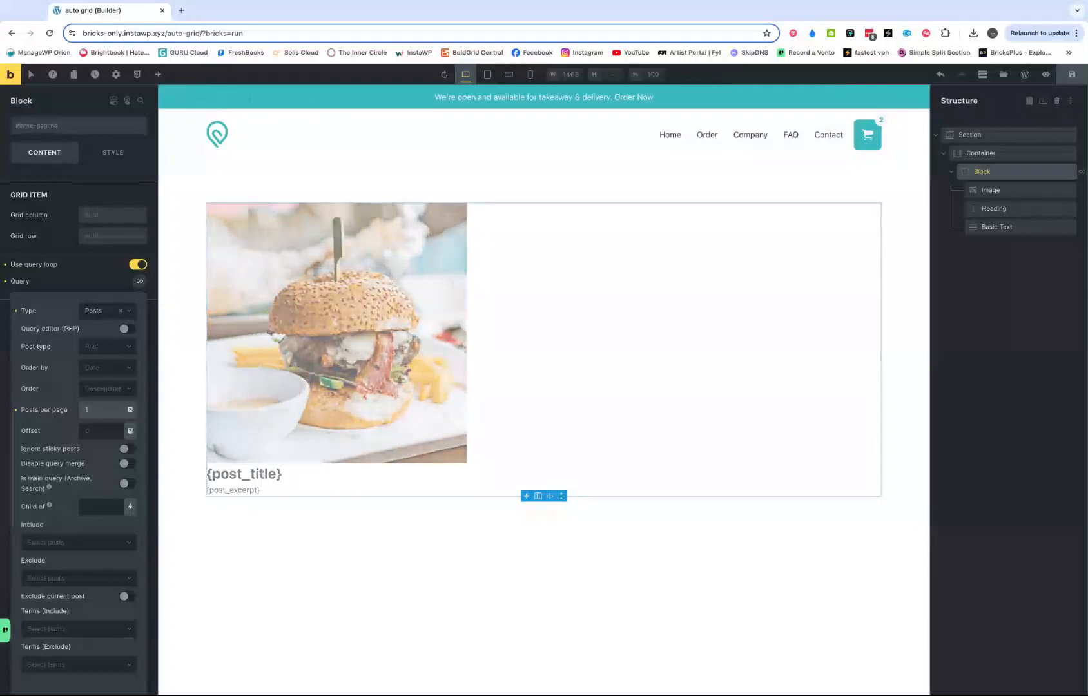
pyautogui.press('BackSpace')
pyautogui.write('2')
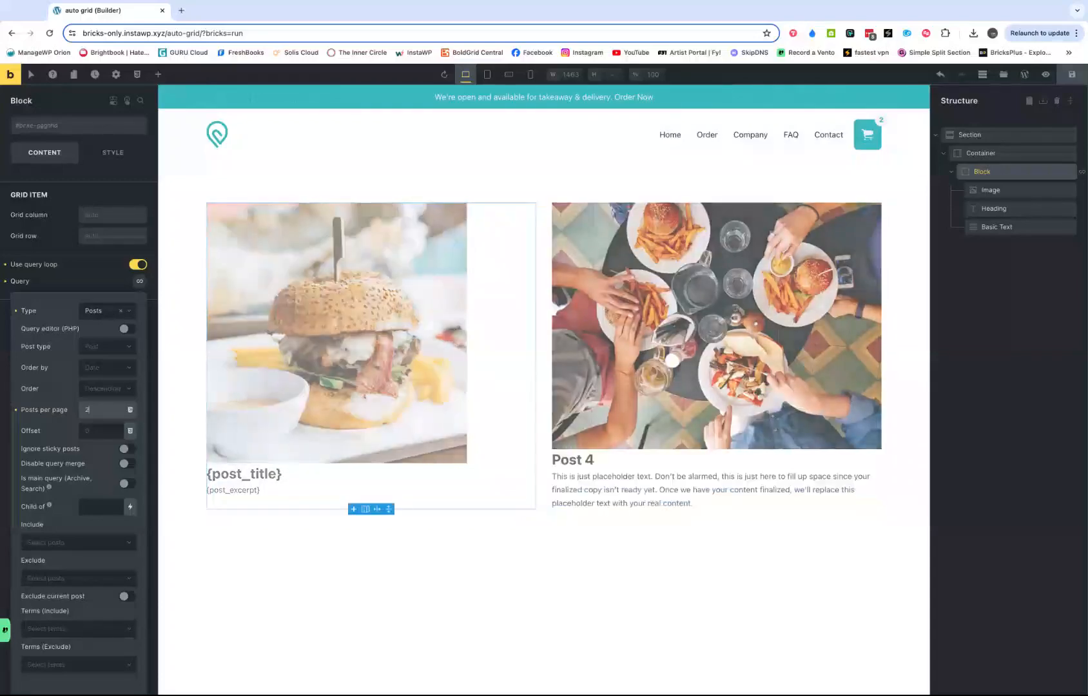
pyautogui.press('BackSpace')
pyautogui.write('3')
pyautogui.press('BackSpace')
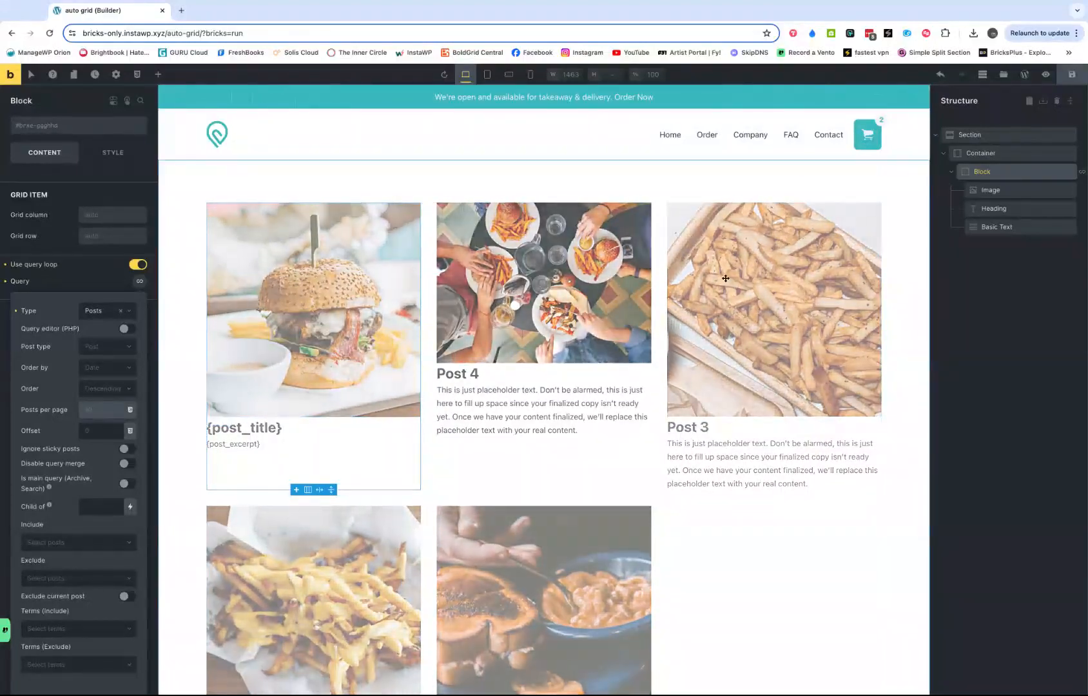
# - Set the width of the looped image element to 100%
pyautogui.click(991, 190)
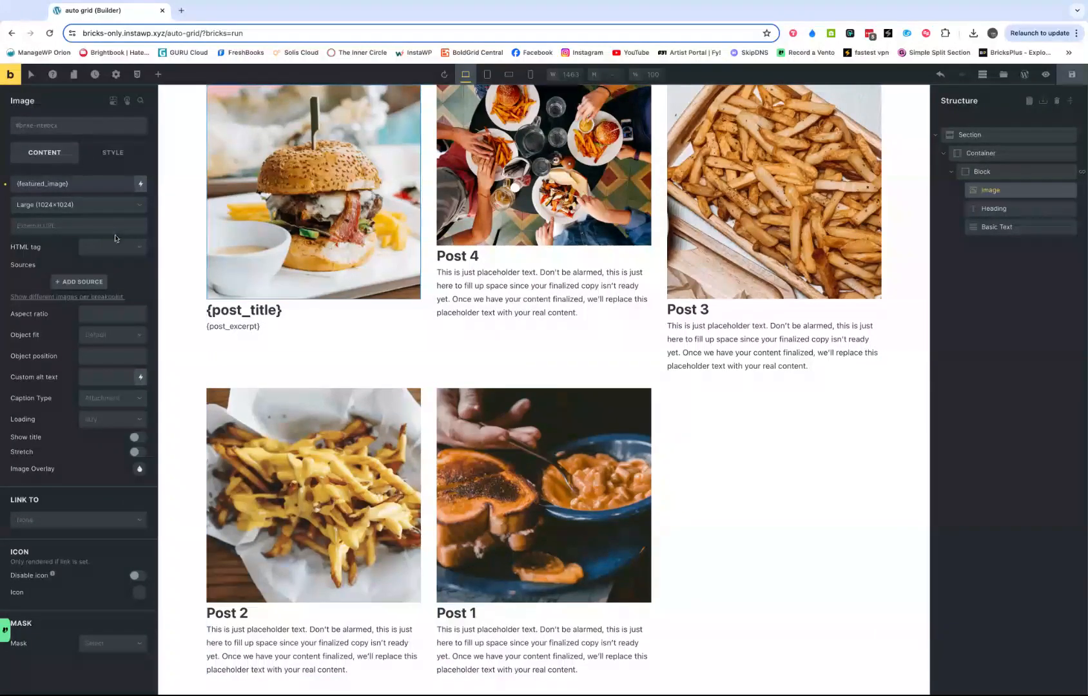
pyautogui.click(112, 153)
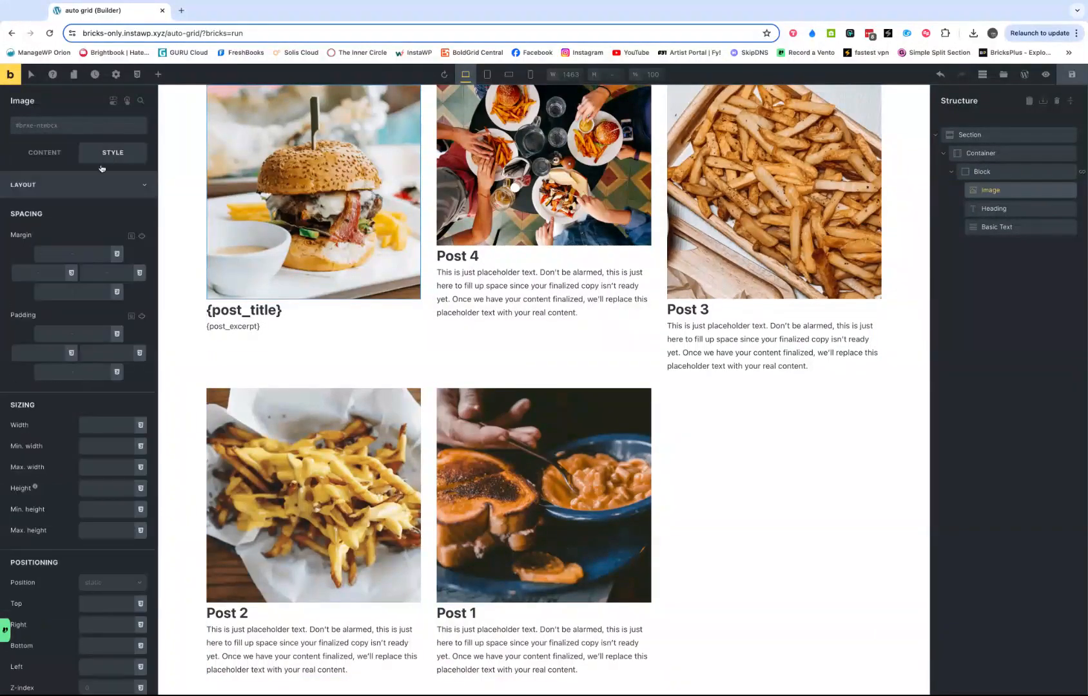
pyautogui.click(85, 426)
pyautogui.write('100')
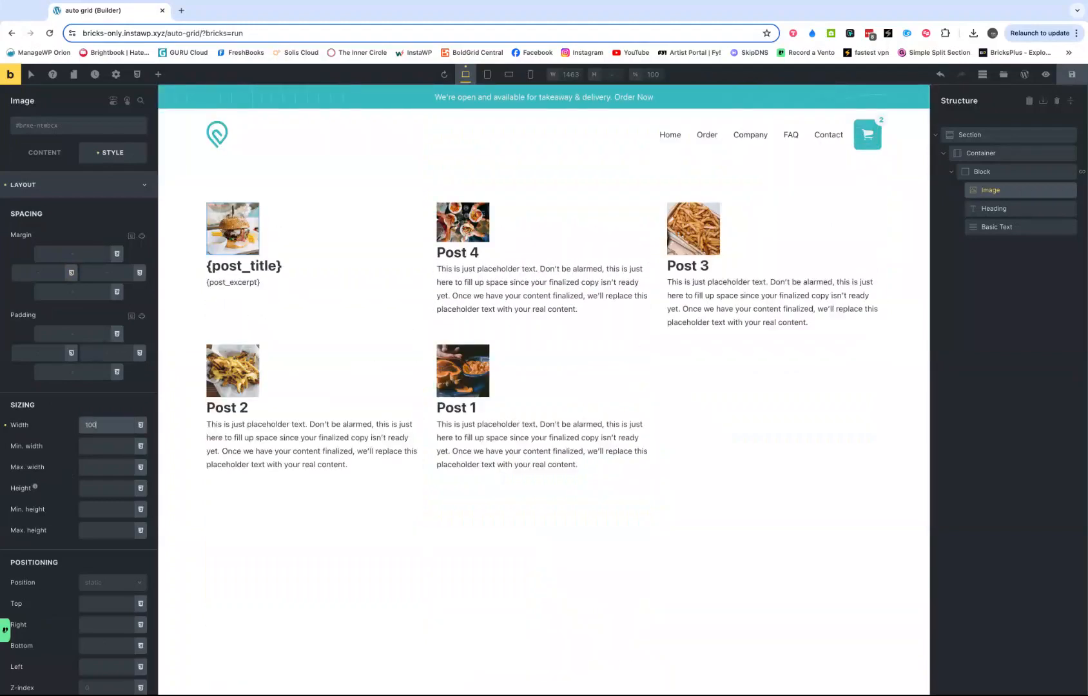
pyautogui.write('%')
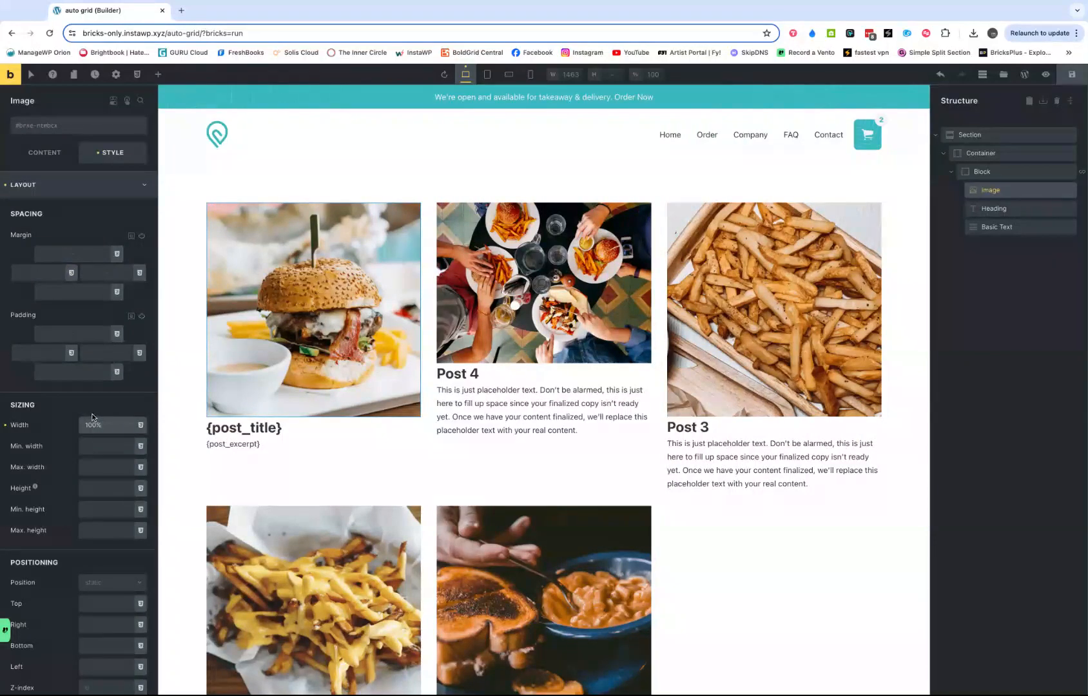
# - Set the object fit of the looped featured image to Cover
pyautogui.click(43, 187)
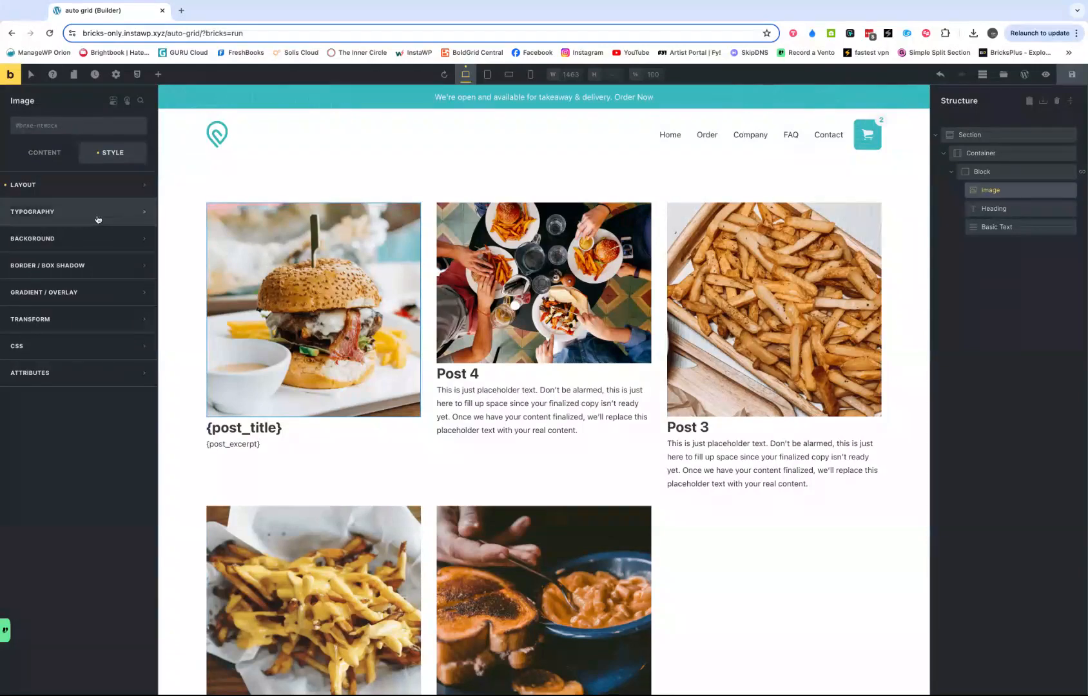
pyautogui.click(43, 153)
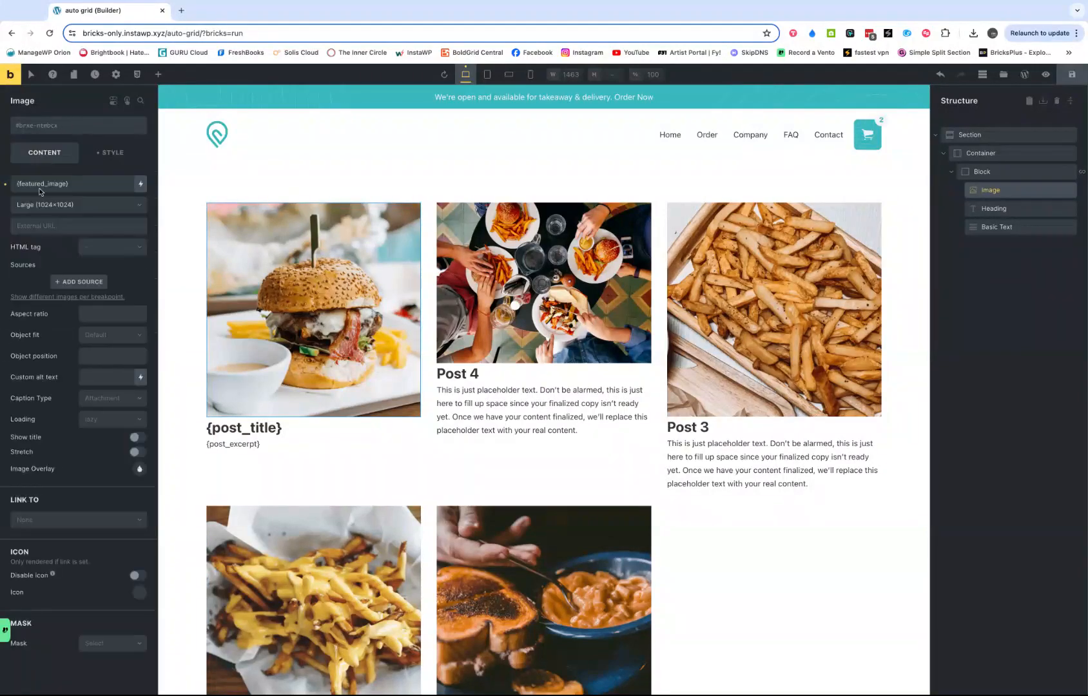
pyautogui.click(98, 336)
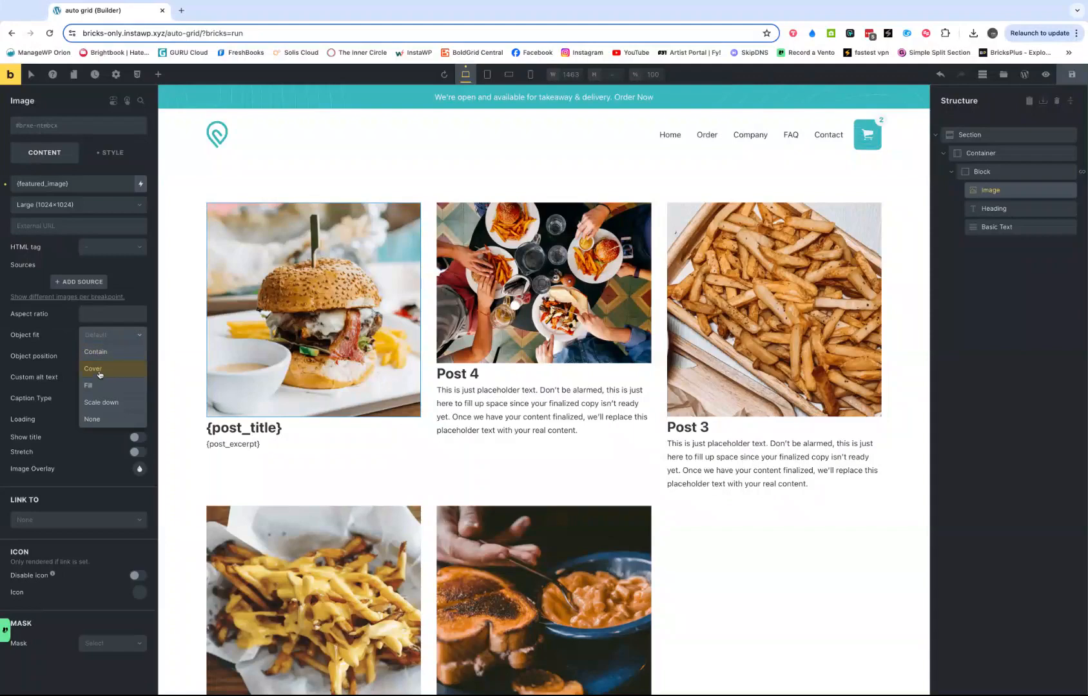
pyautogui.click(100, 370)
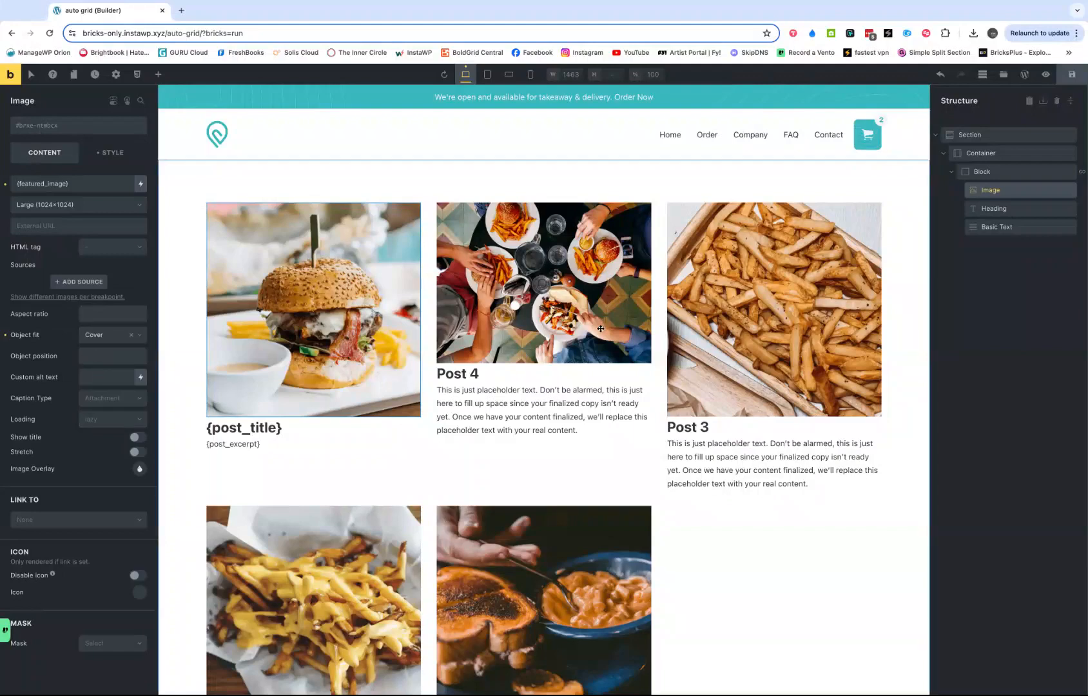
# - Limit the block's query loop to 2 posts per page
pyautogui.click(1024, 172)
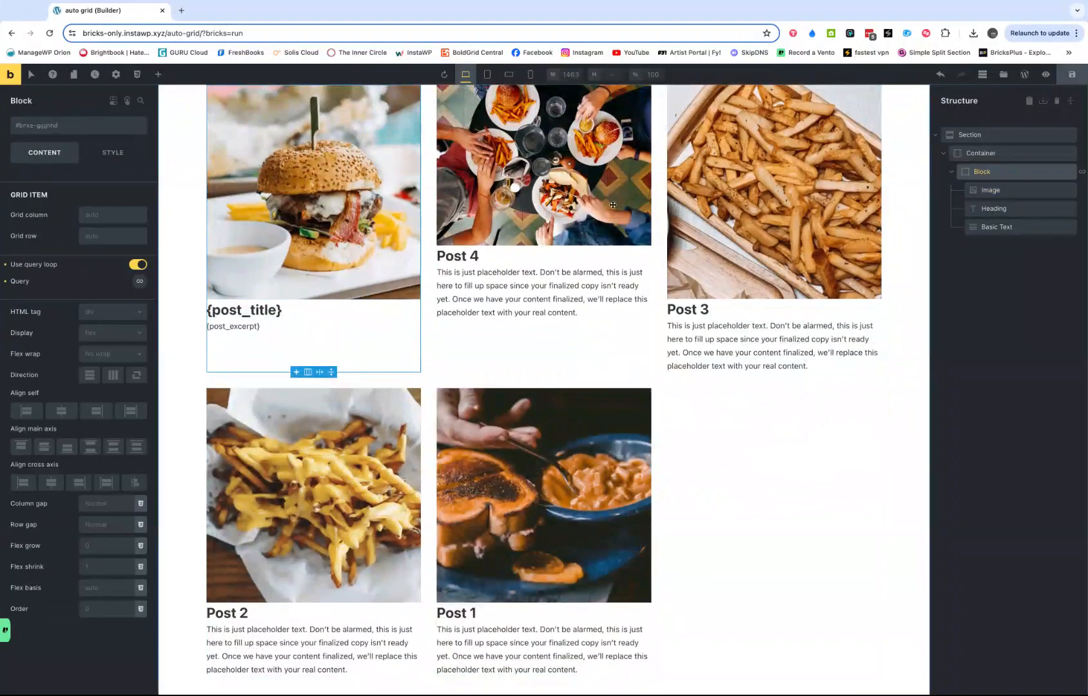
pyautogui.click(973, 155)
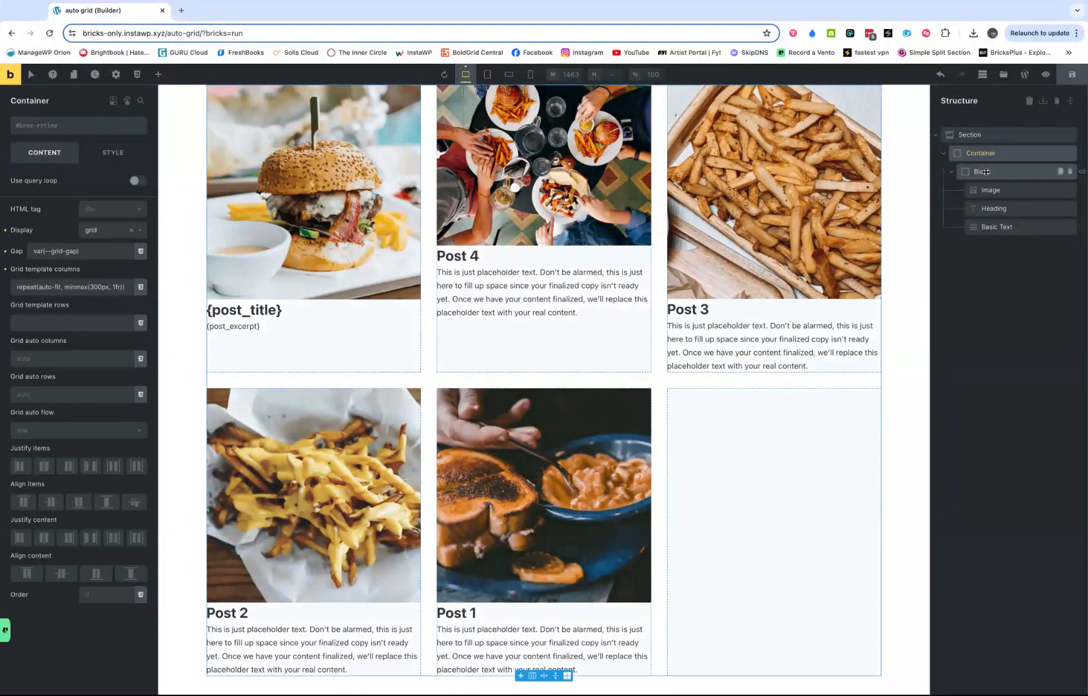
pyautogui.click(985, 172)
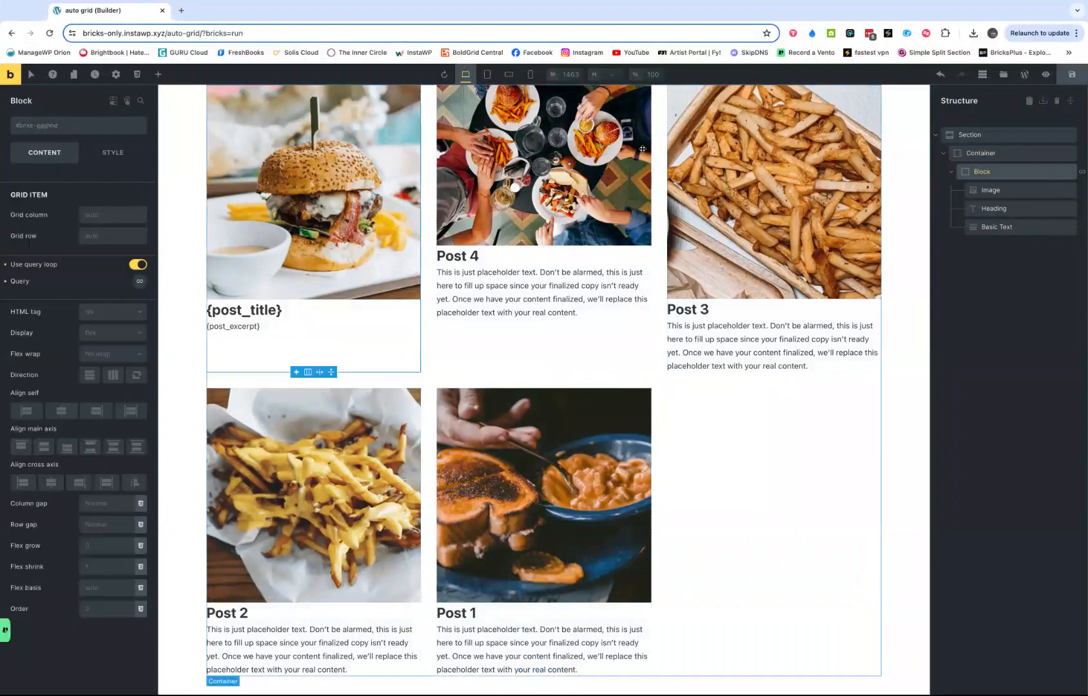
pyautogui.click(140, 282)
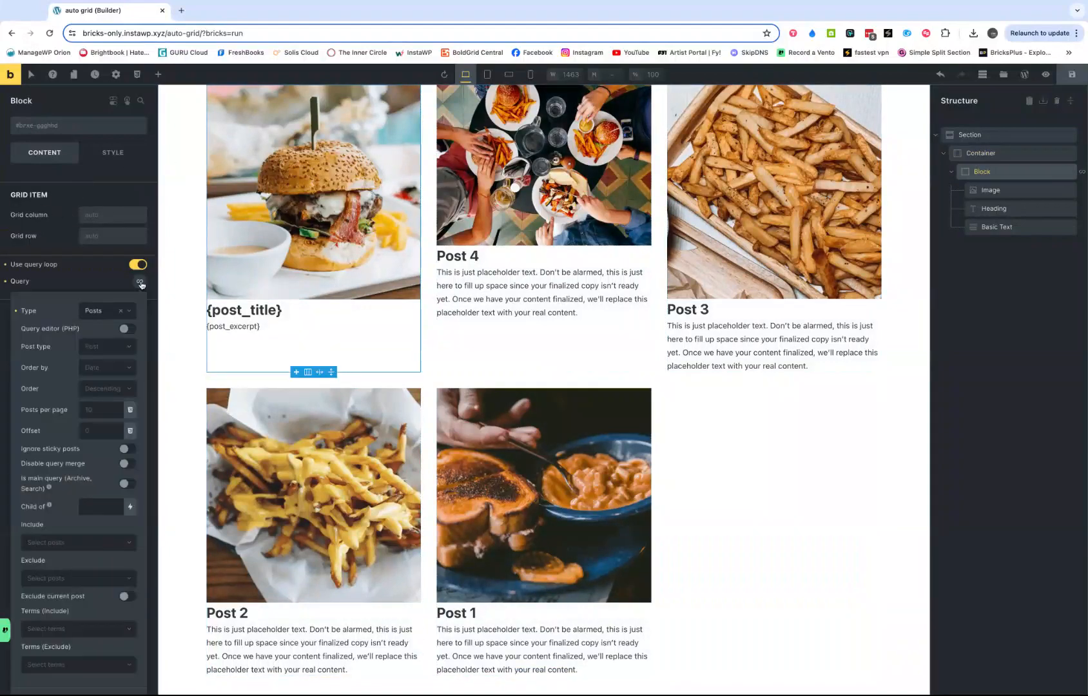
pyautogui.click(90, 407)
pyautogui.write('2')
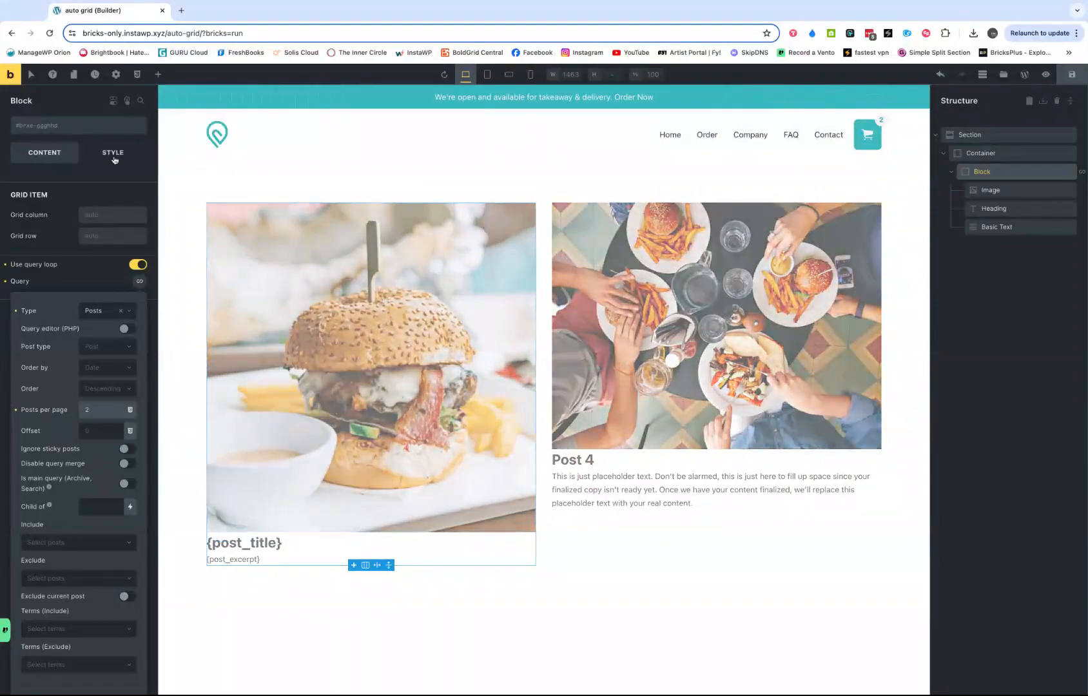
# - Set the height of the looped image to 35rem
pyautogui.click(113, 152)
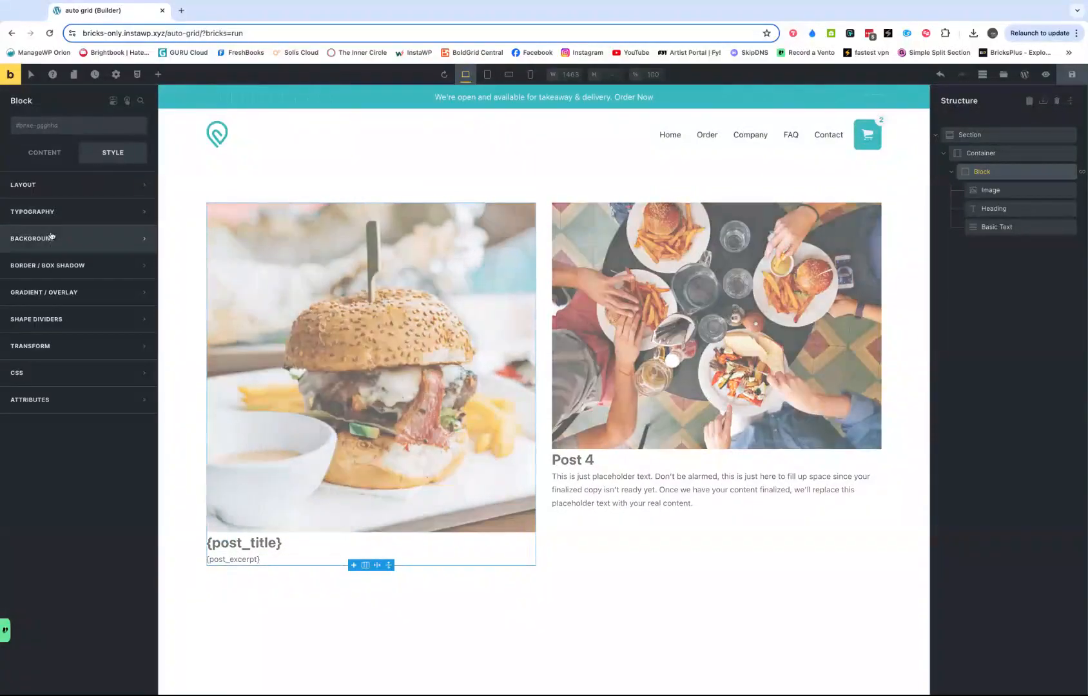
pyautogui.click(993, 189)
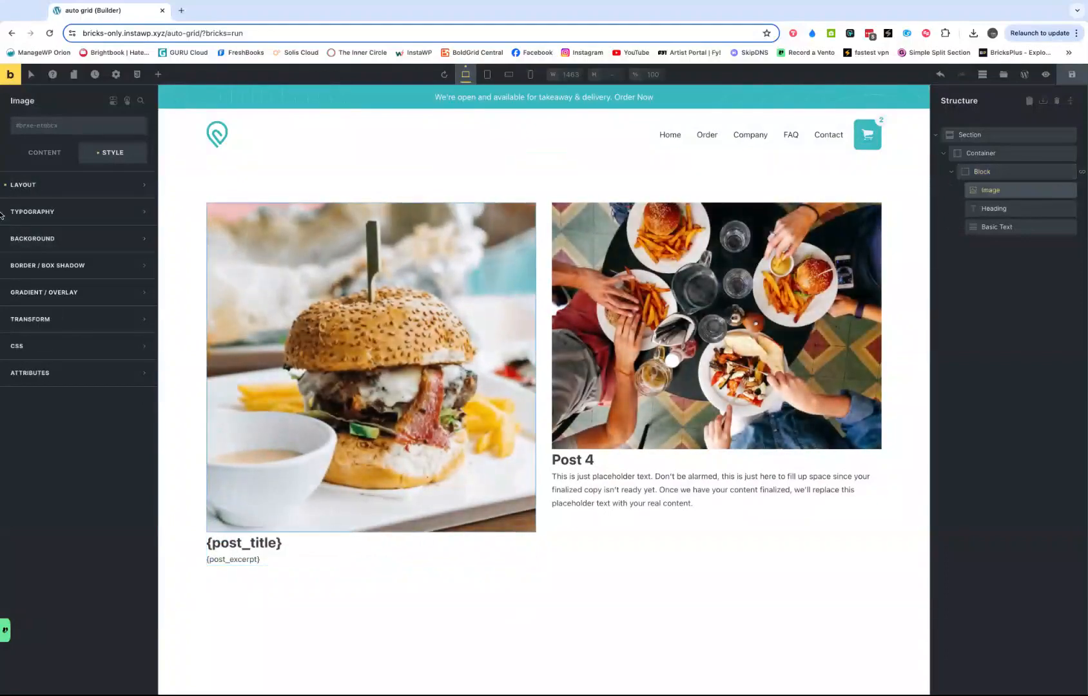
pyautogui.click(29, 185)
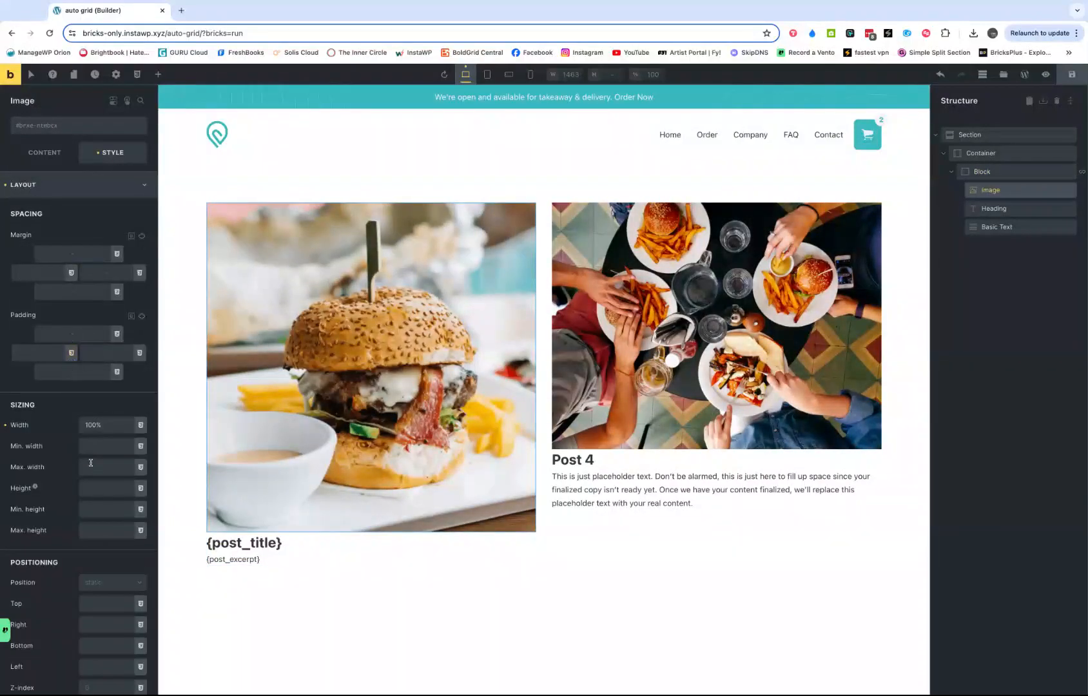
pyautogui.click(89, 487)
pyautogui.write('35rem')
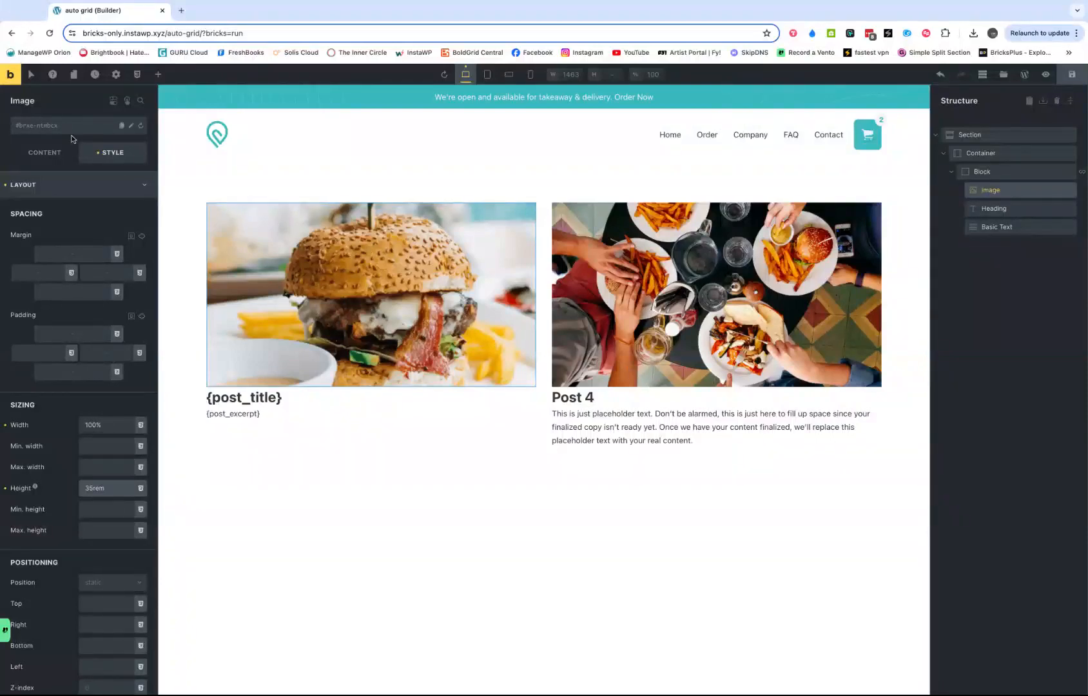
# - Try 3 posts and 1 post per page in the block's query loop to compare the image proportions
pyautogui.click(986, 172)
pyautogui.click(40, 152)
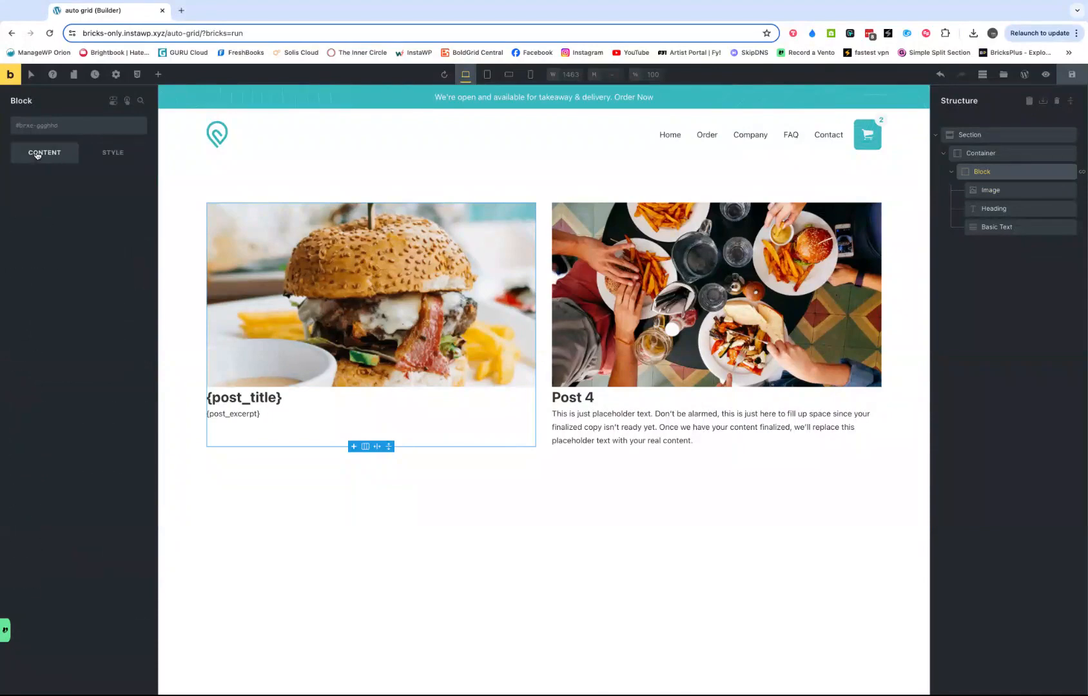
pyautogui.click(138, 283)
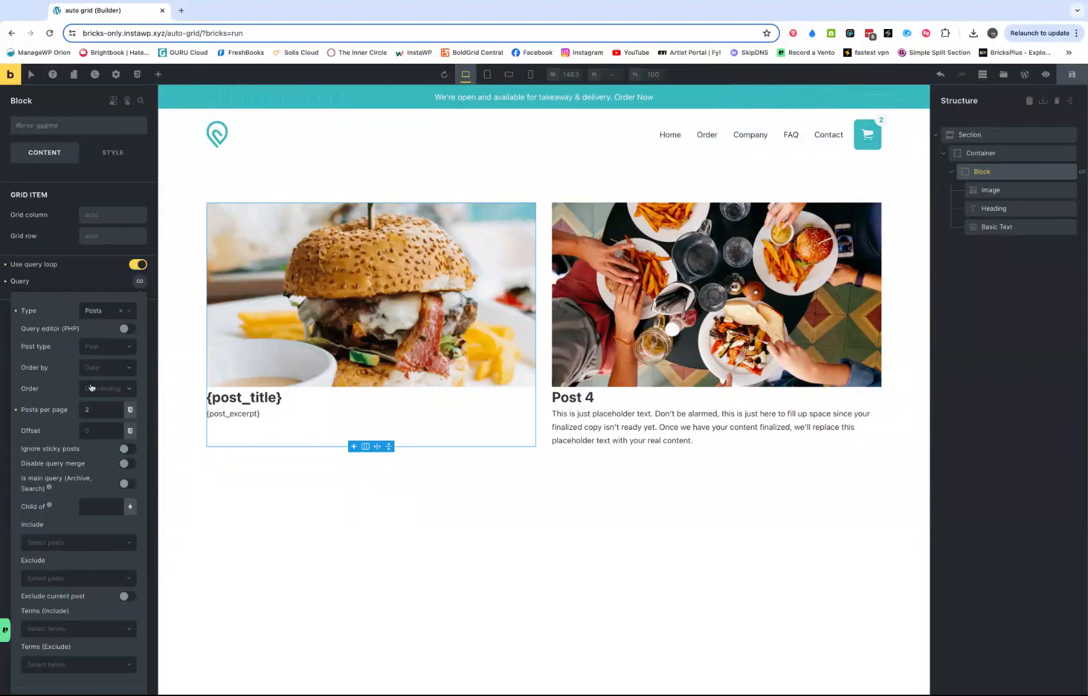
pyautogui.click(92, 409)
pyautogui.write('3')
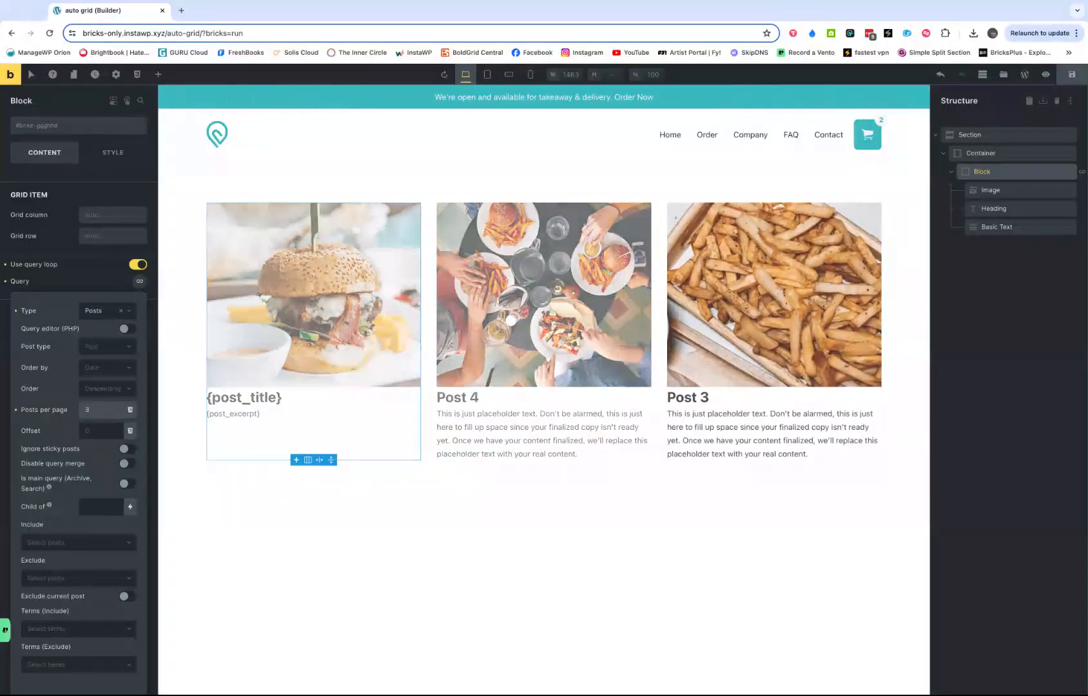
pyautogui.press('BackSpace')
pyautogui.write('1')
pyautogui.press('BackSpace')
pyautogui.write('1')
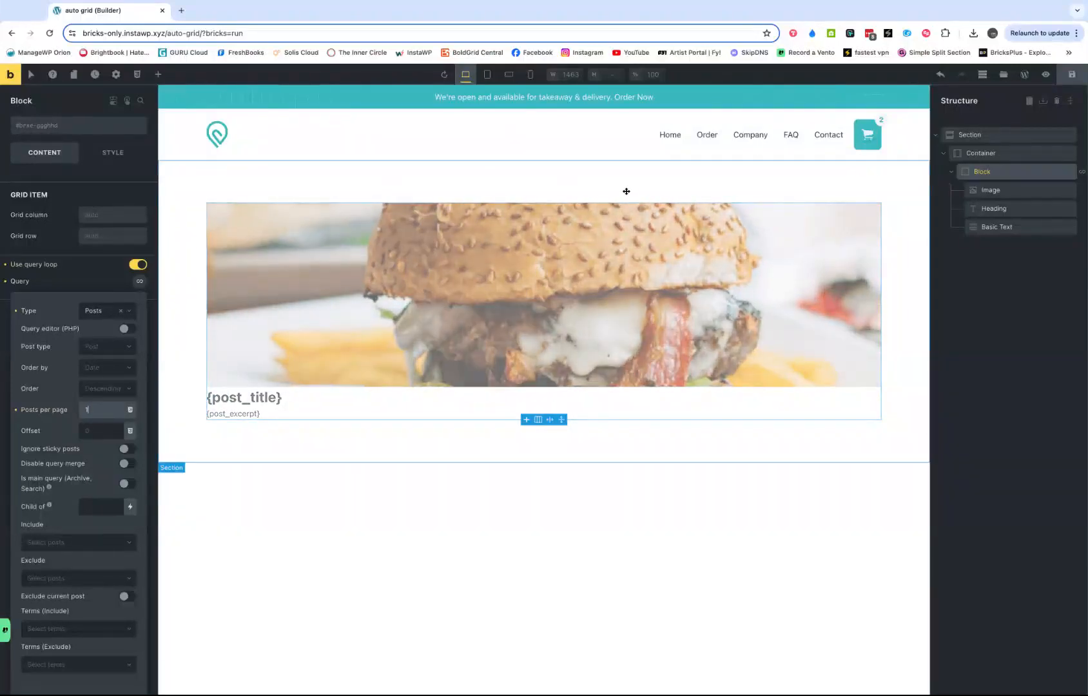
# - Clear the looped image's height and set its aspect ratio to 16/9
pyautogui.click(116, 153)
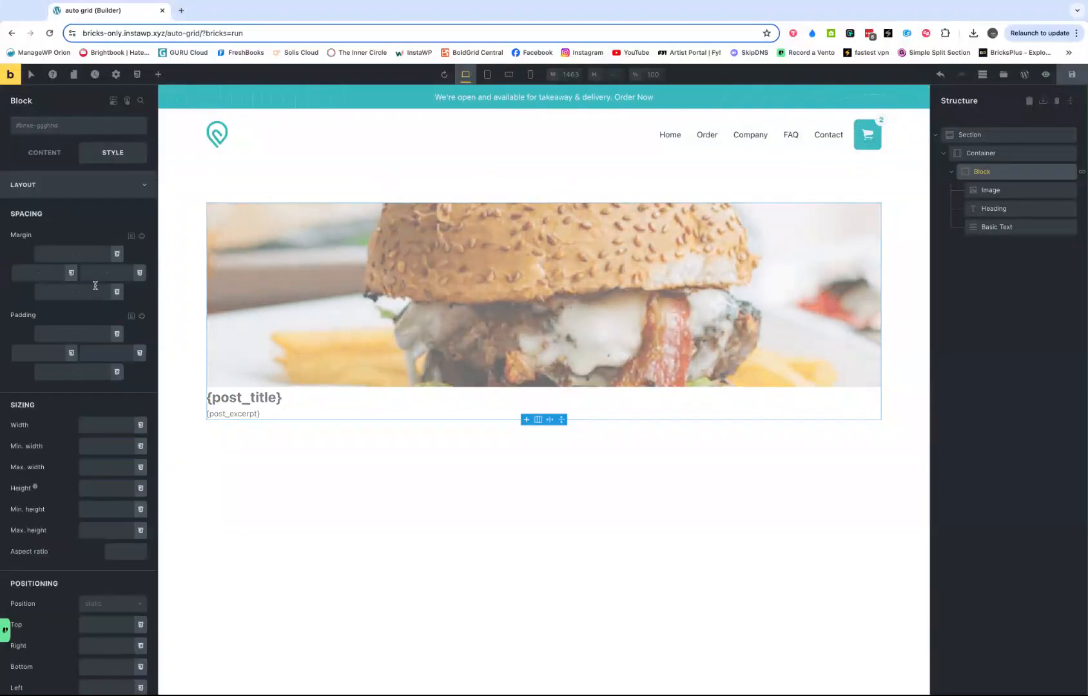
pyautogui.click(990, 190)
pyautogui.doubleClick(97, 488)
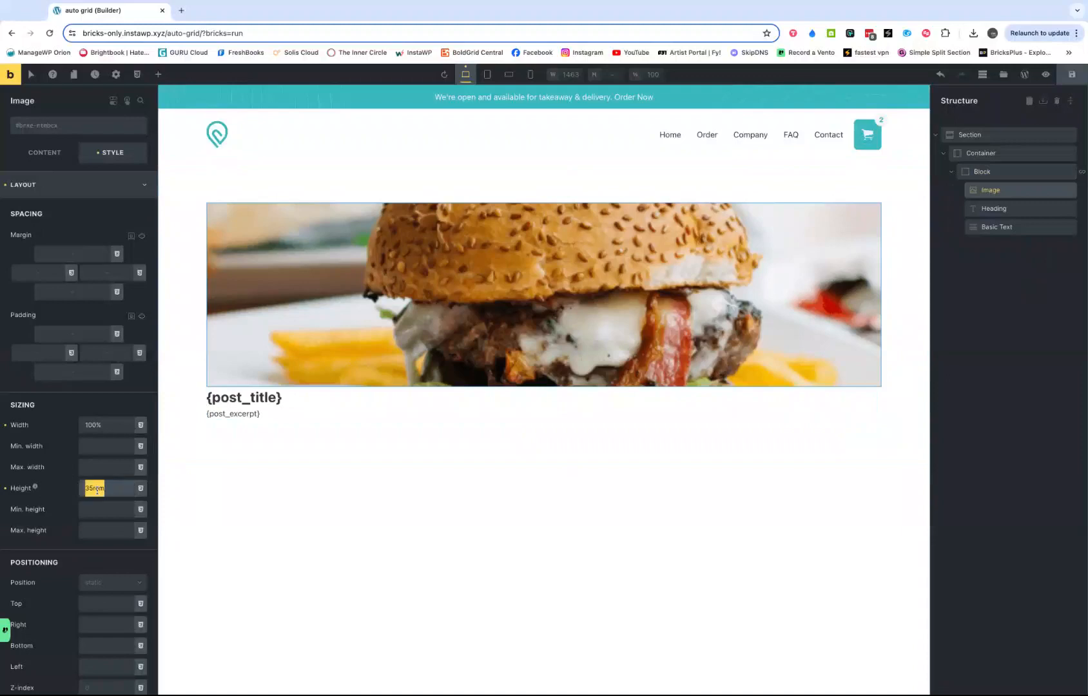
pyautogui.press('BackSpace')
pyautogui.click(47, 155)
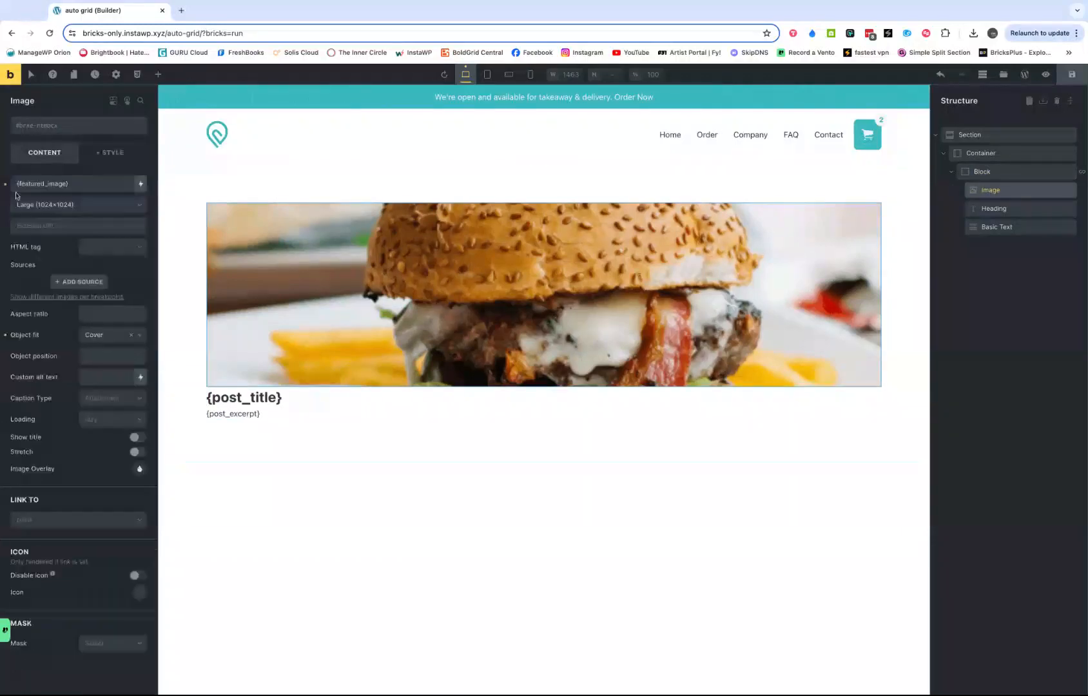
pyautogui.click(87, 314)
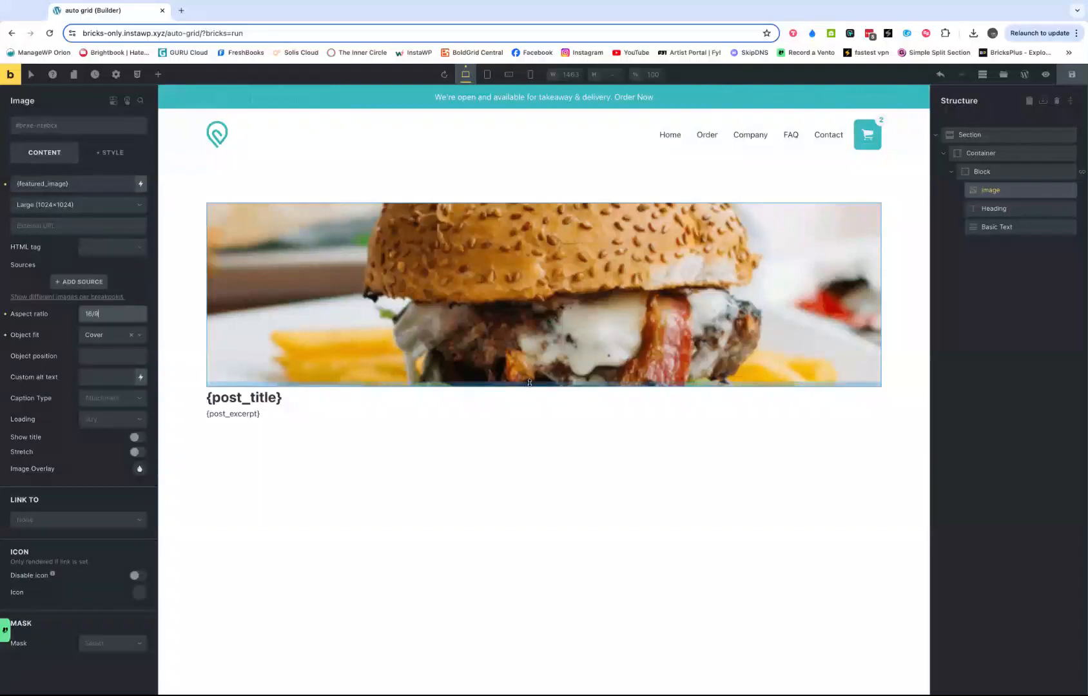
# - Set the block's query loop to 3 posts per page and look over the resulting grid
pyautogui.click(988, 173)
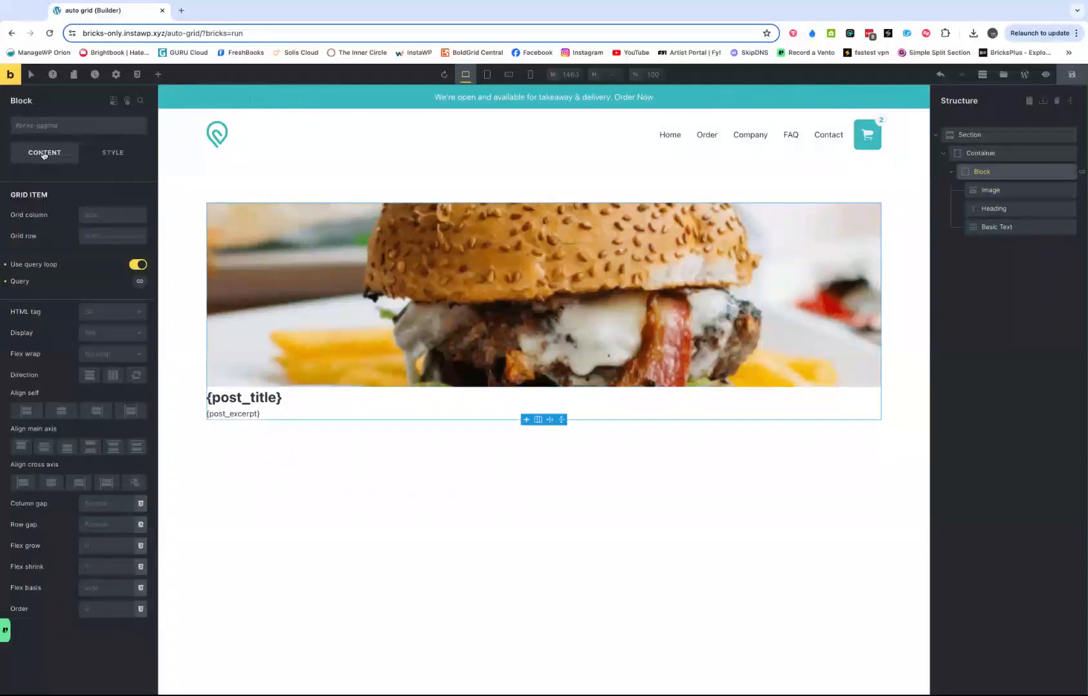
pyautogui.click(138, 282)
pyautogui.click(96, 412)
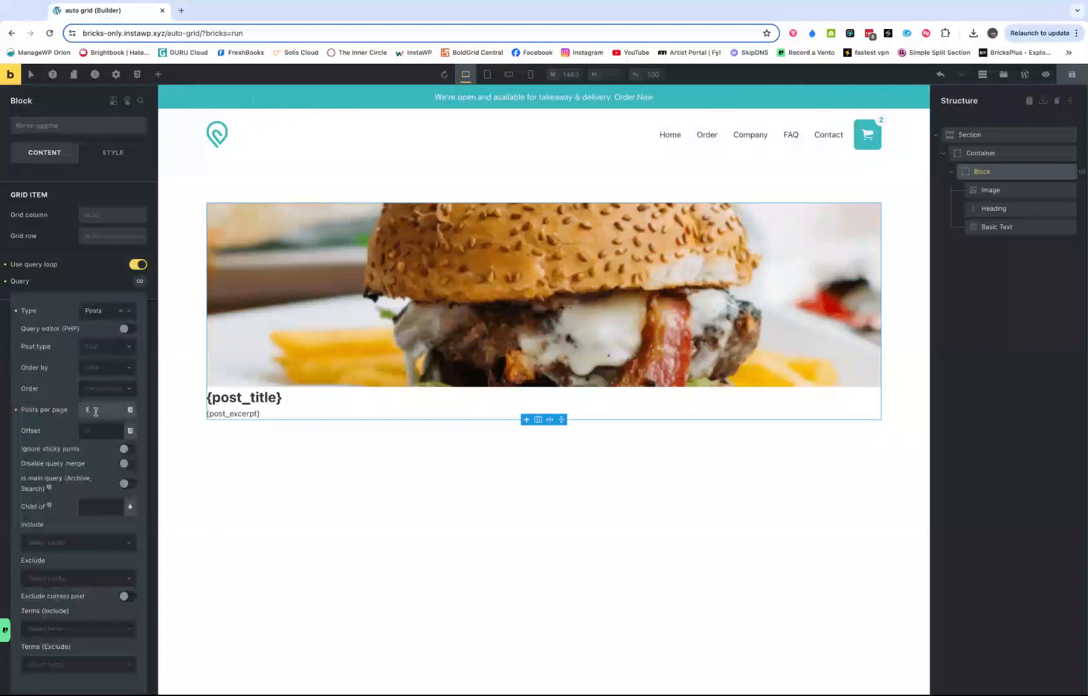
pyautogui.write('3')
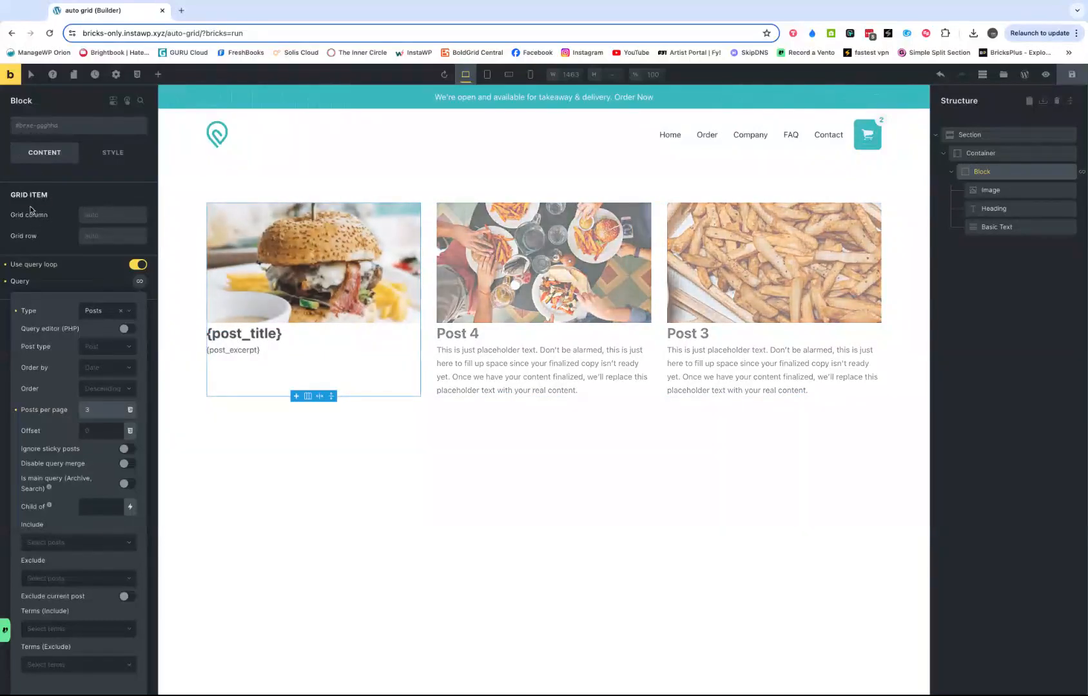
pyautogui.scroll(-5, 39, 251)
pyautogui.scroll(5, 45, 254)
# - Set the block's row gap to the space-m variable and save the page
pyautogui.click(987, 173)
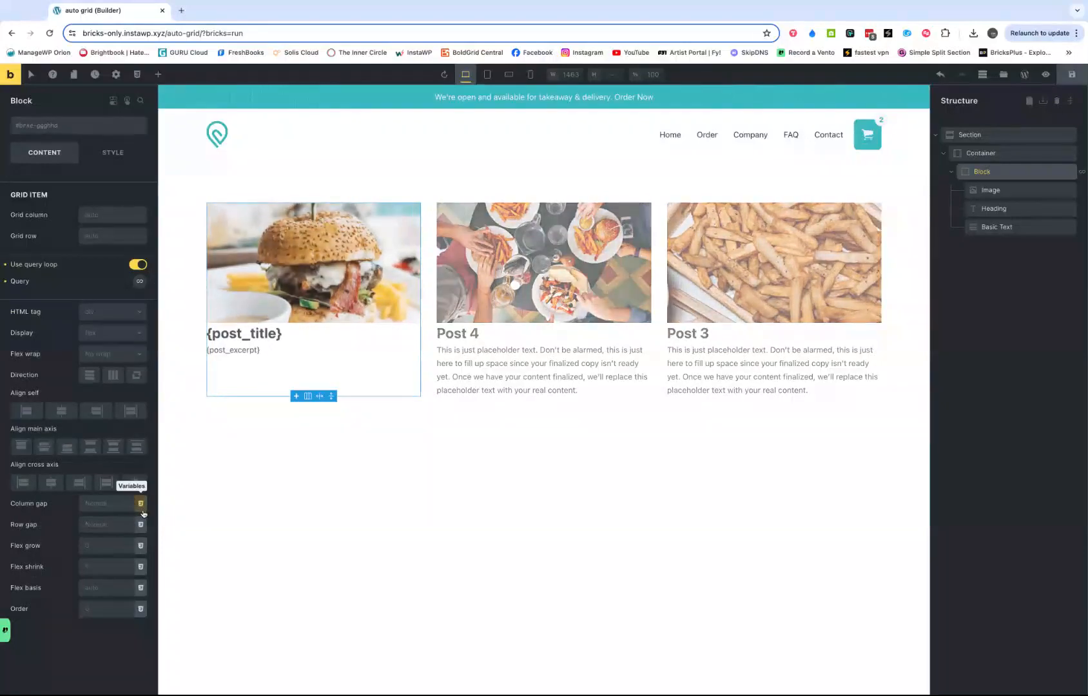
pyautogui.click(140, 523)
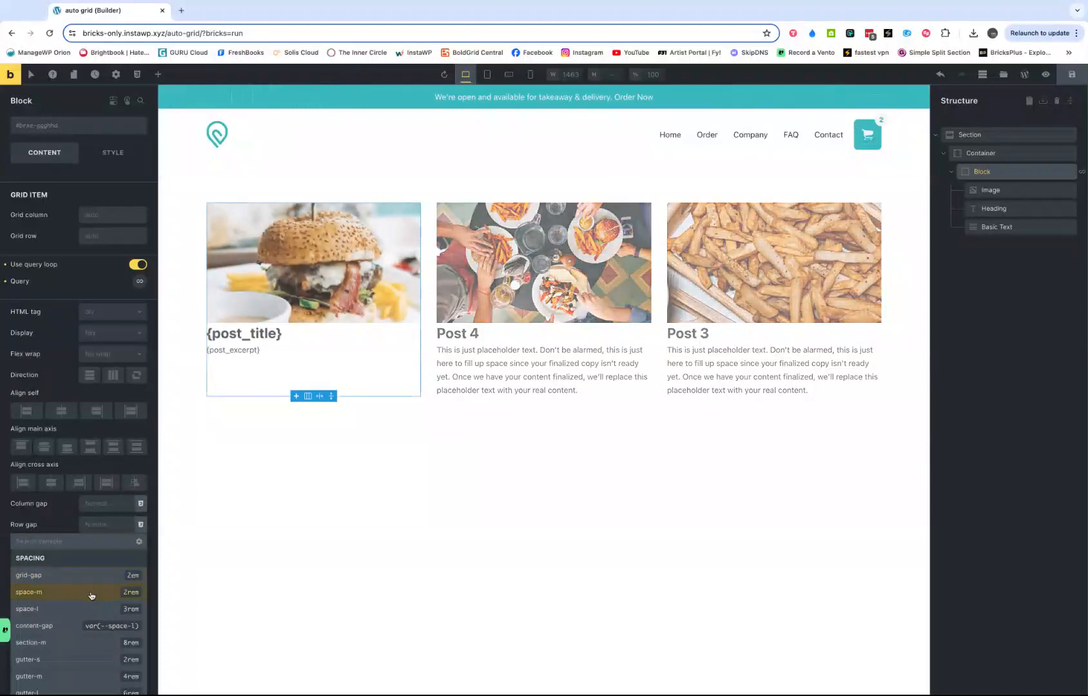
pyautogui.click(92, 593)
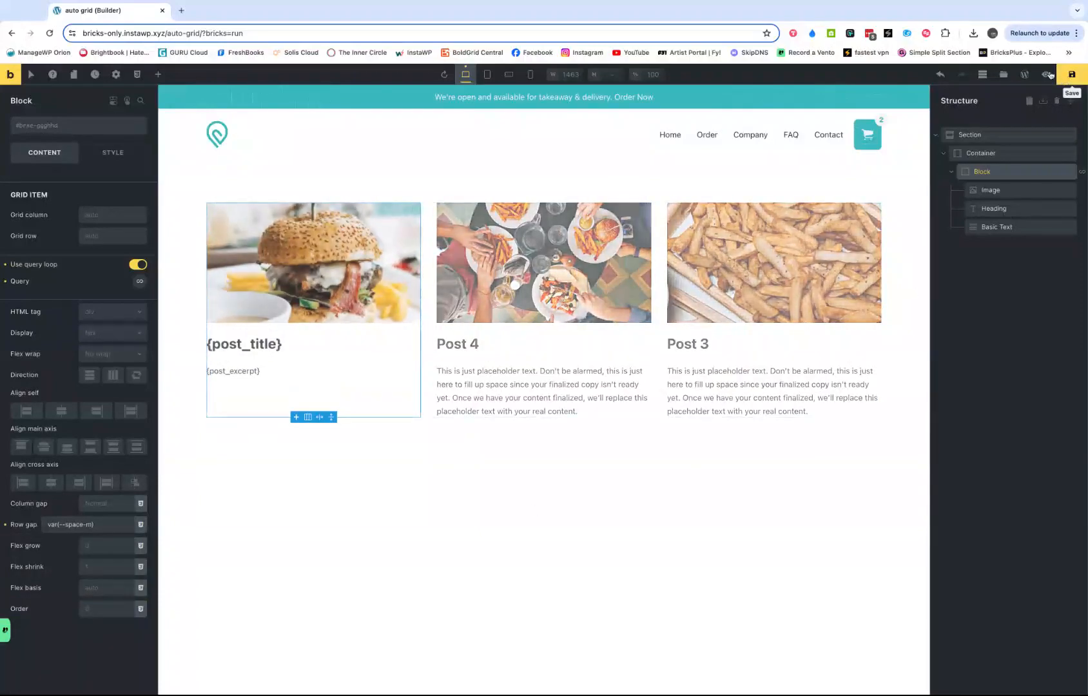
pyautogui.click(1071, 74)
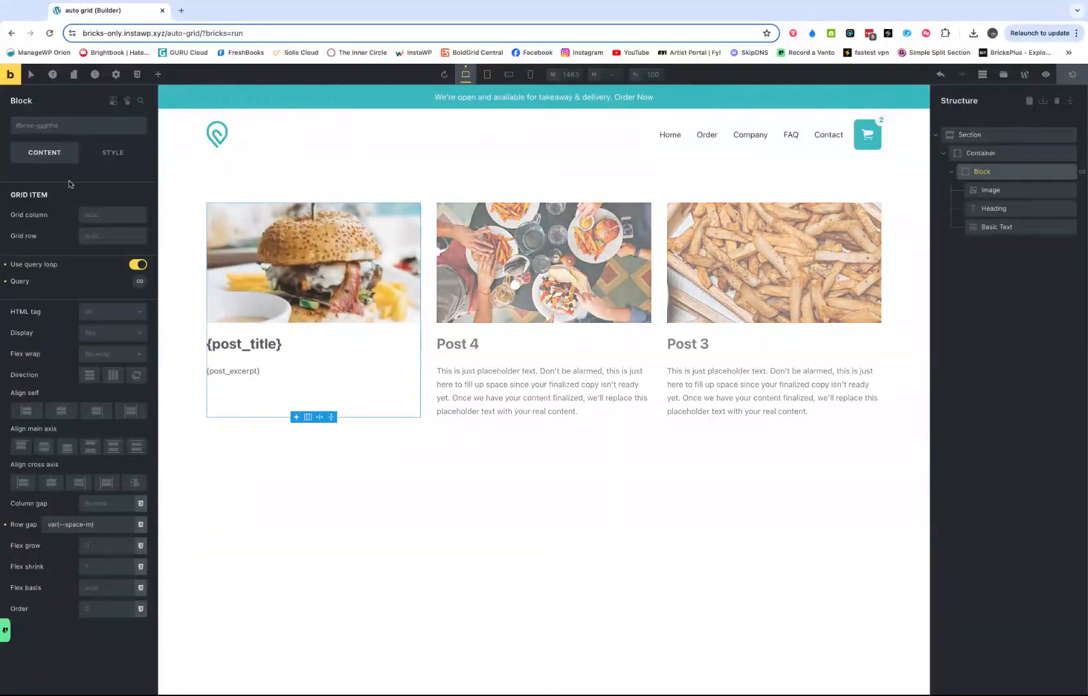
# - Try 2 posts and 1 post per page in the query loop and save the page
pyautogui.click(140, 282)
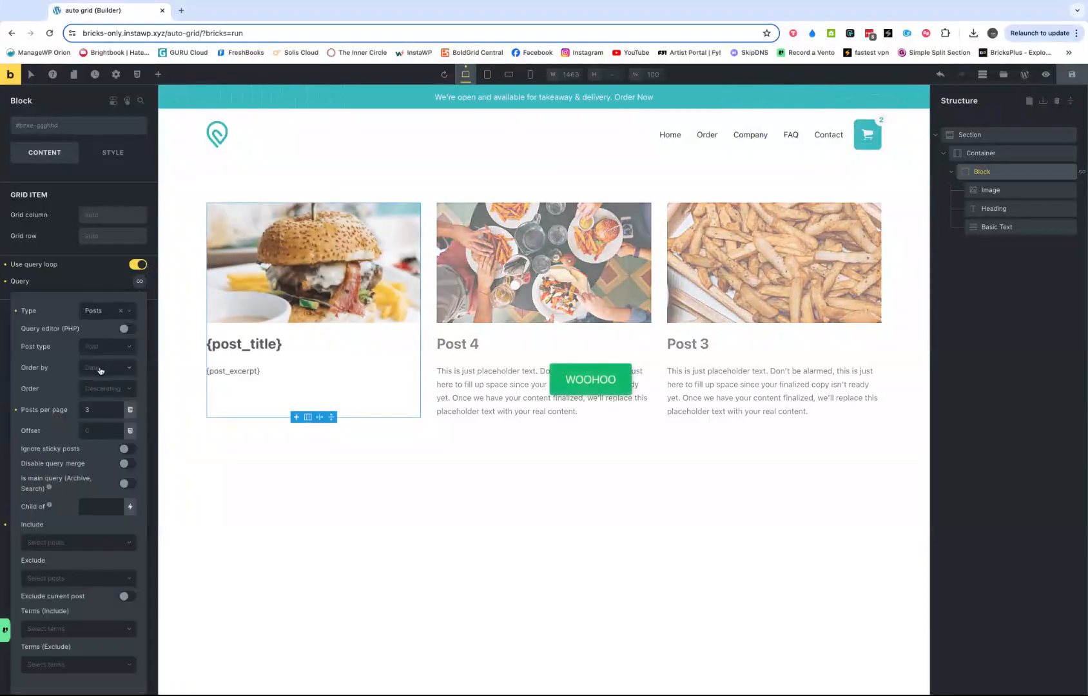
pyautogui.click(97, 409)
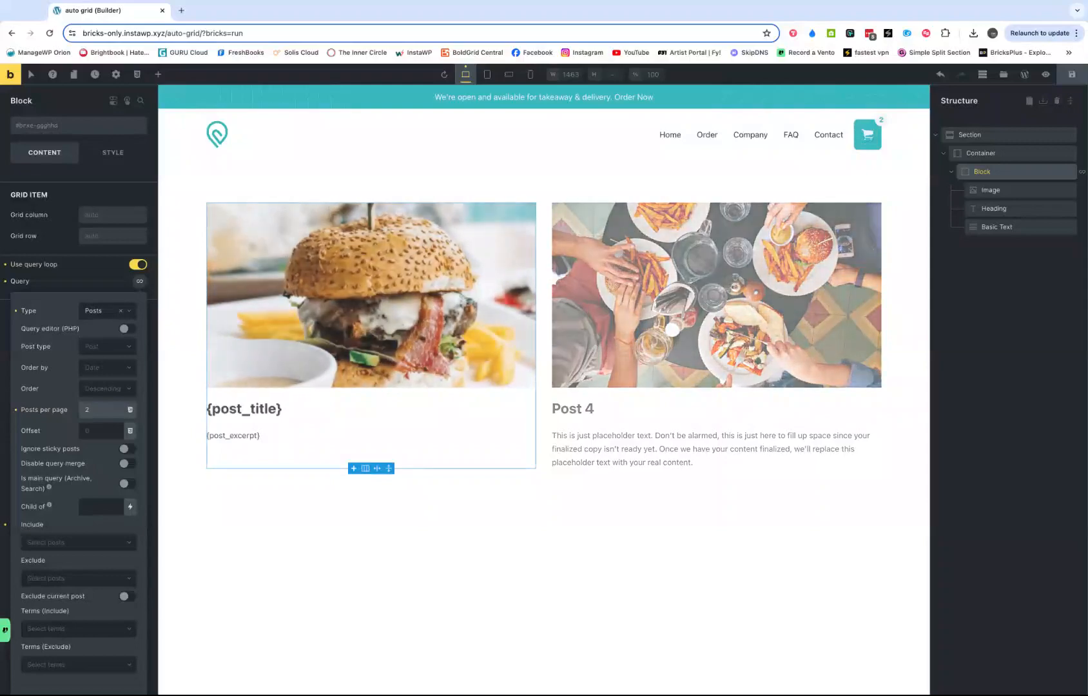
pyautogui.press('BackSpace')
pyautogui.write('1')
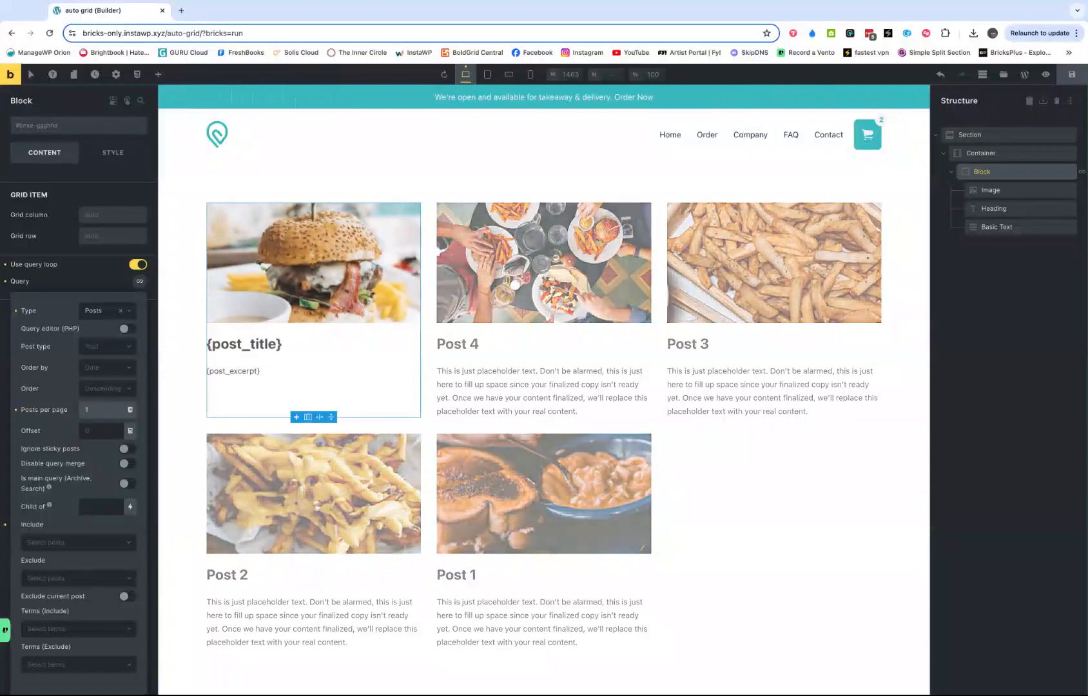
pyautogui.press('BackSpace')
pyautogui.write('2')
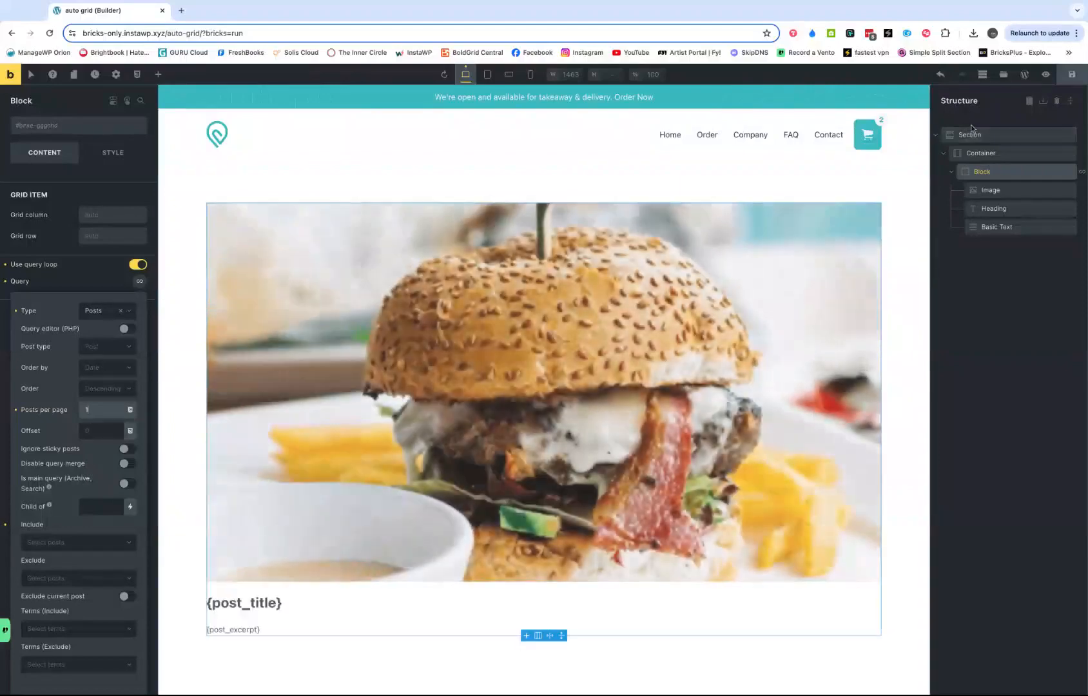
pyautogui.click(1072, 74)
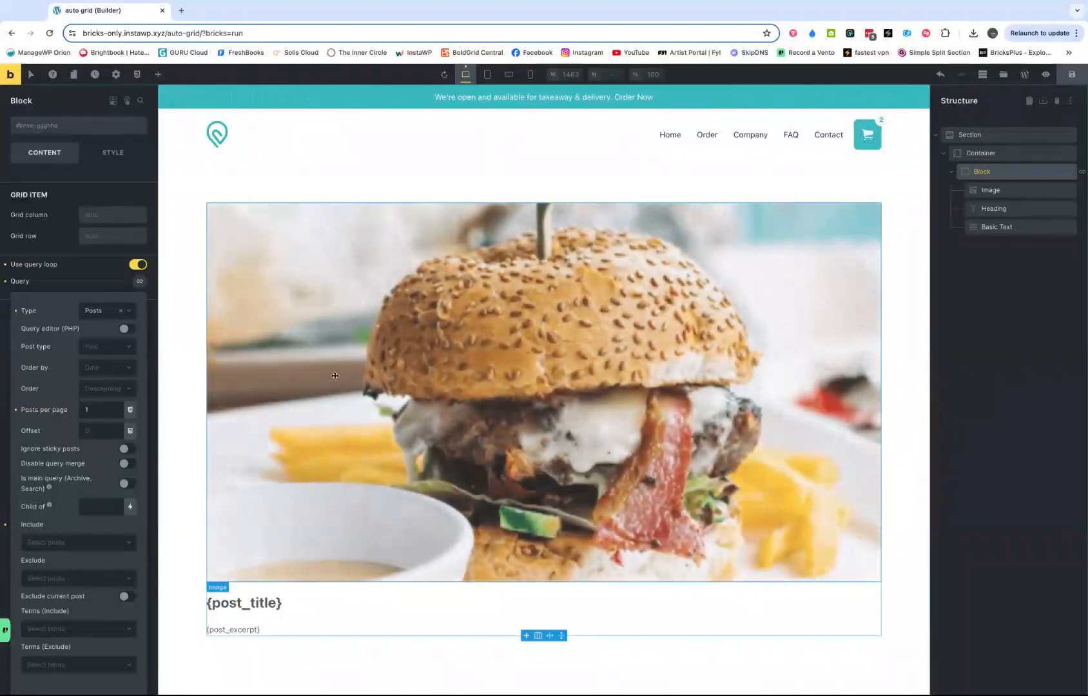
# - Replace the query loop's posts per page value with 3
pyautogui.click(95, 410)
pyautogui.press('BackSpace')
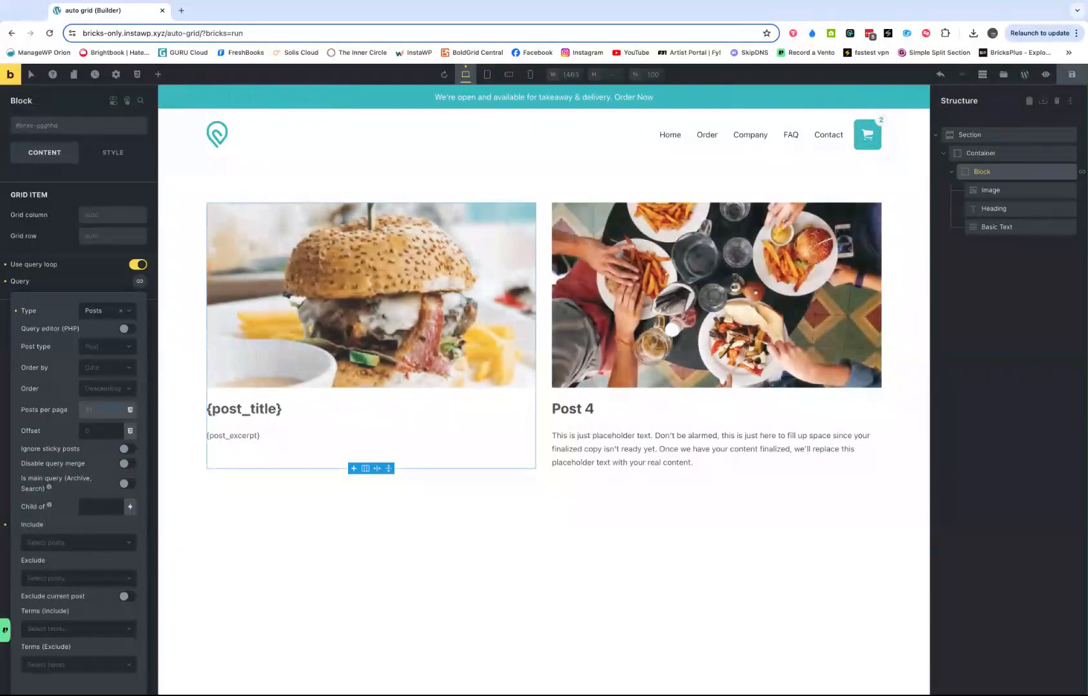
pyautogui.press('BackSpace')
pyautogui.write('3')
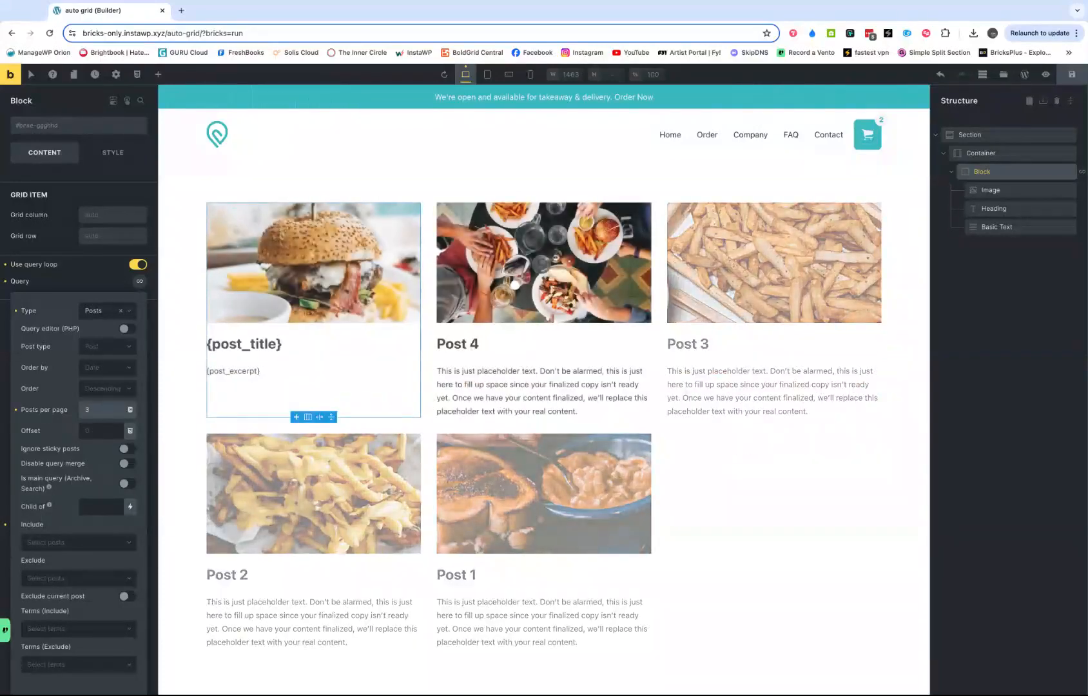
# - Set the container's grid template columns to 1fr at the mobile portrait breakpoint, after previewing the tablet portrait and mobile landscape layouts
pyautogui.click(486, 76)
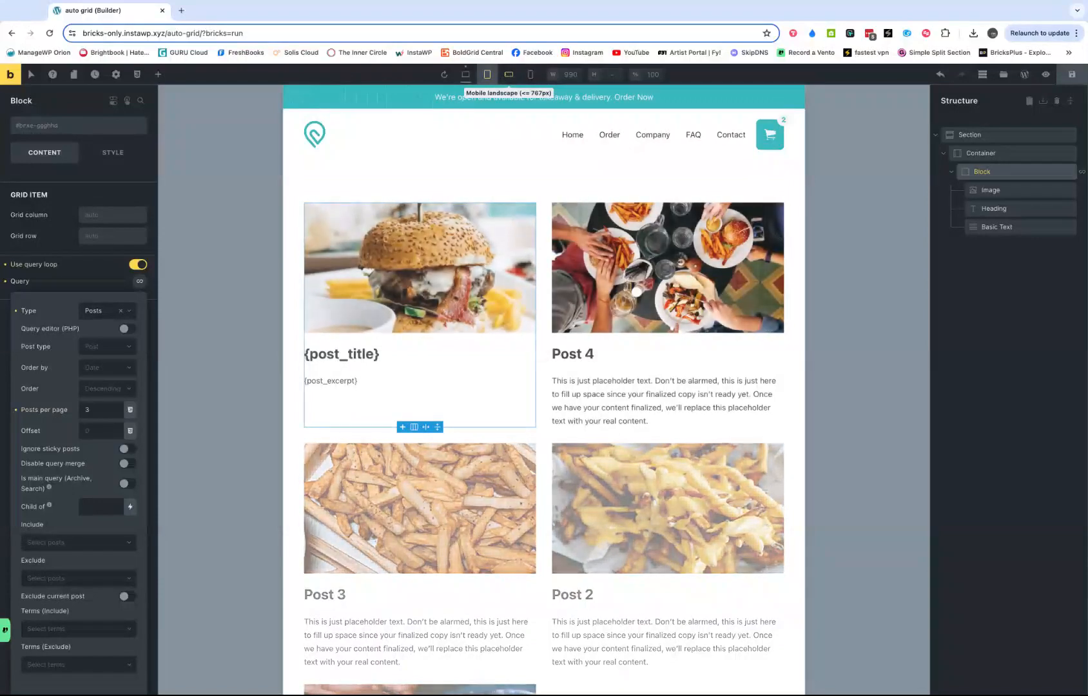
pyautogui.click(509, 74)
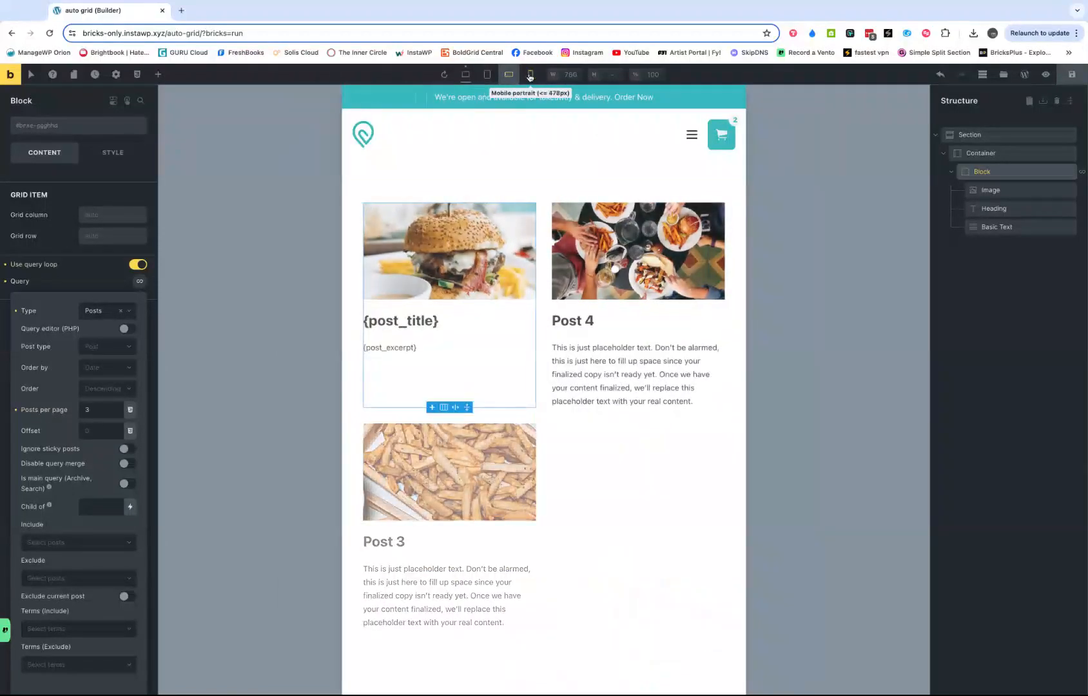
pyautogui.click(529, 75)
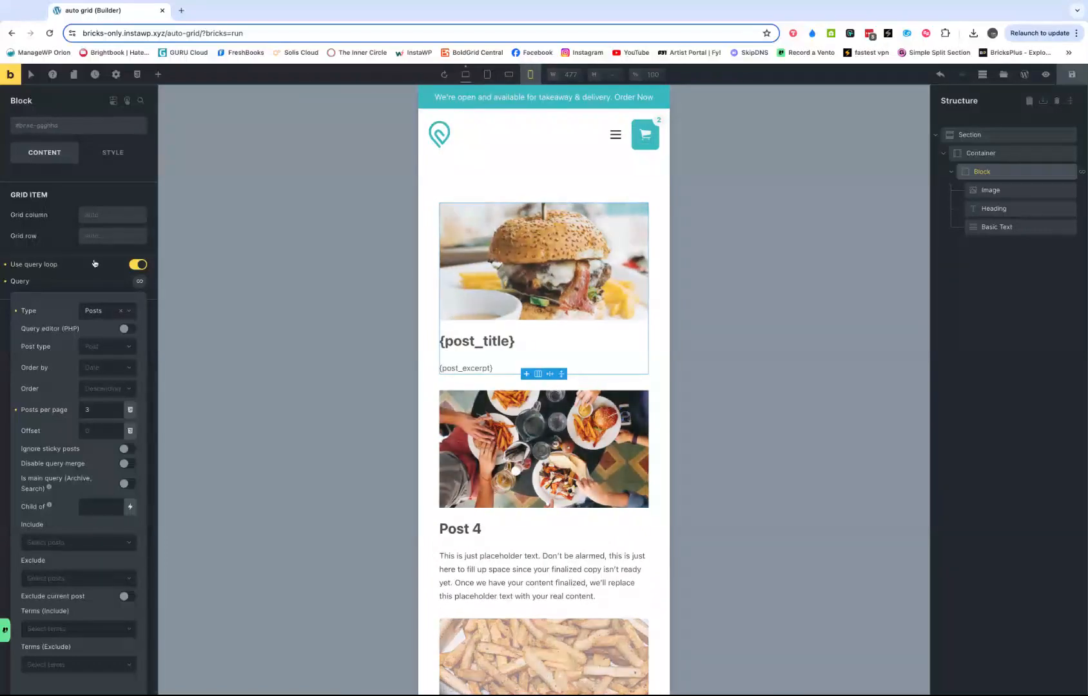
pyautogui.click(955, 152)
pyautogui.click(28, 286)
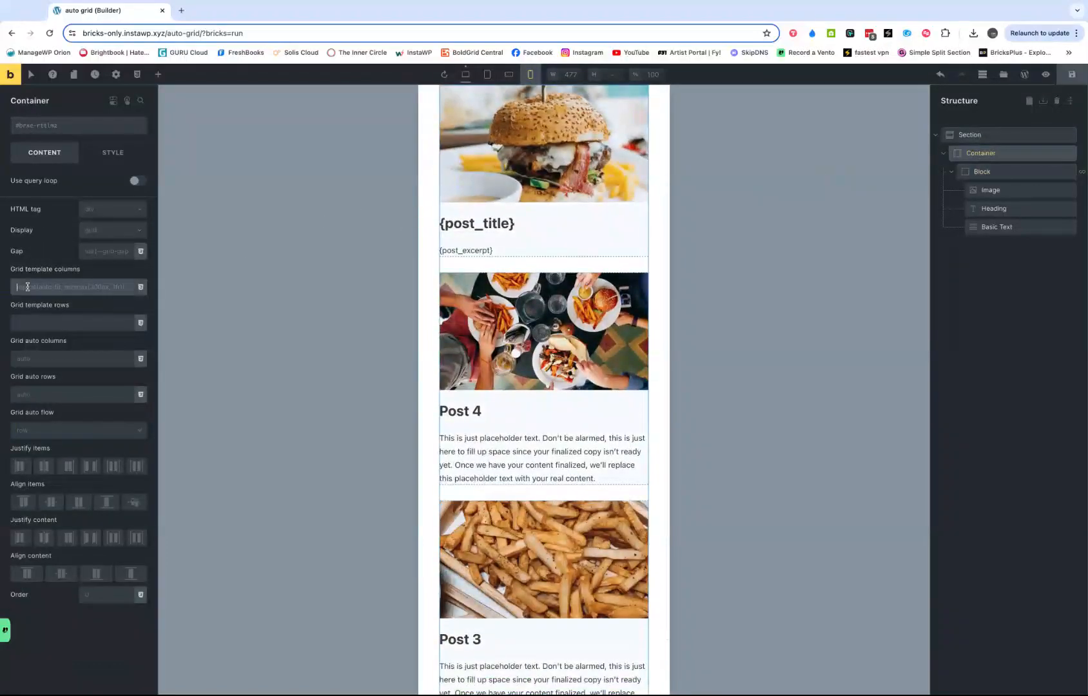
pyautogui.write('1fr')
pyautogui.click(239, 382)
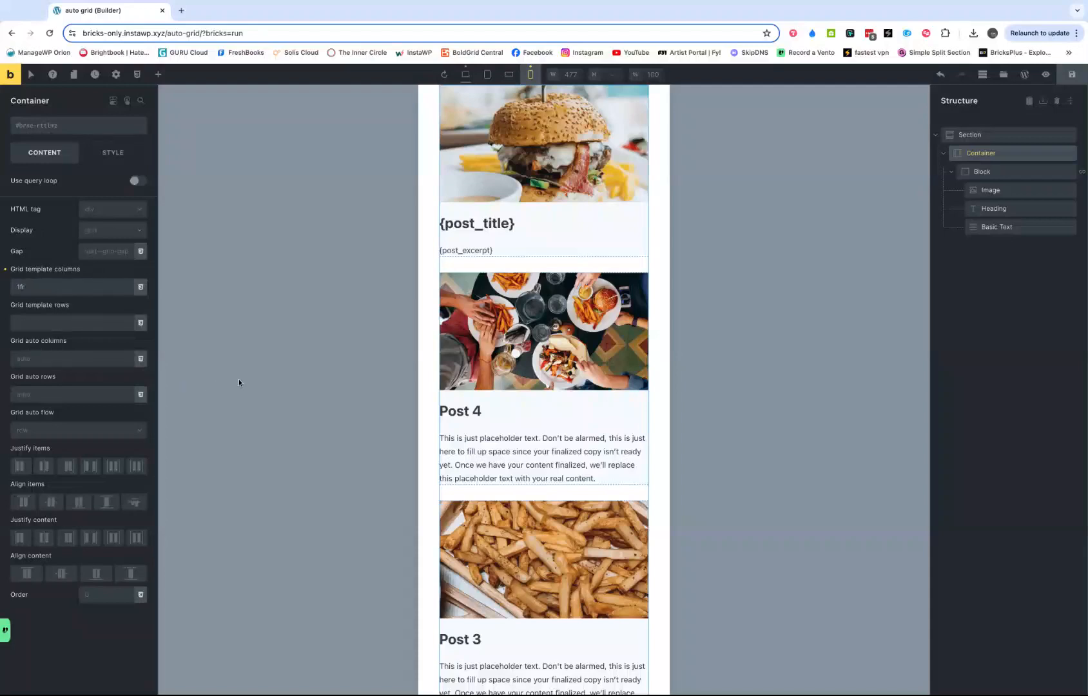